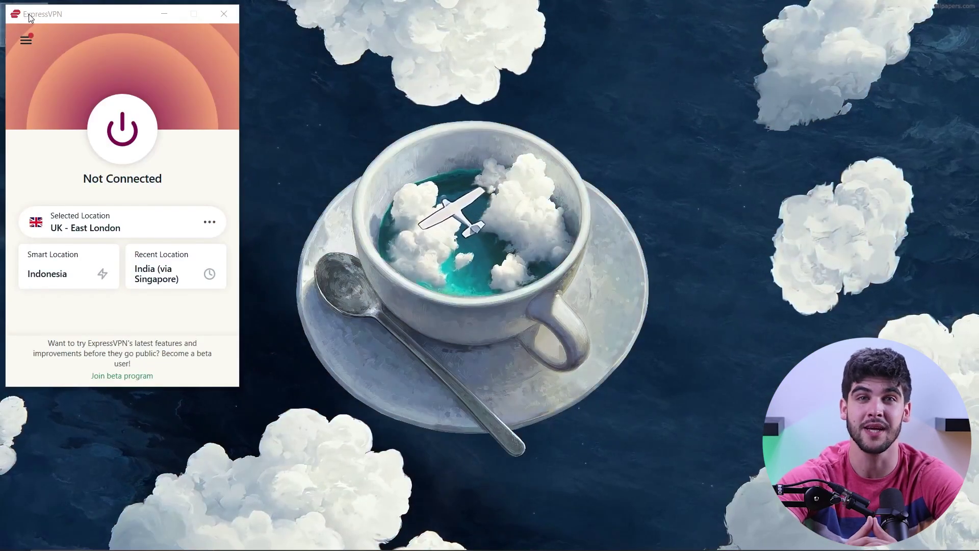
Choose Canada - Montreal in ExpressVPN's VPN Locations and start connecting.
left_click(25, 43)
left_click(109, 64)
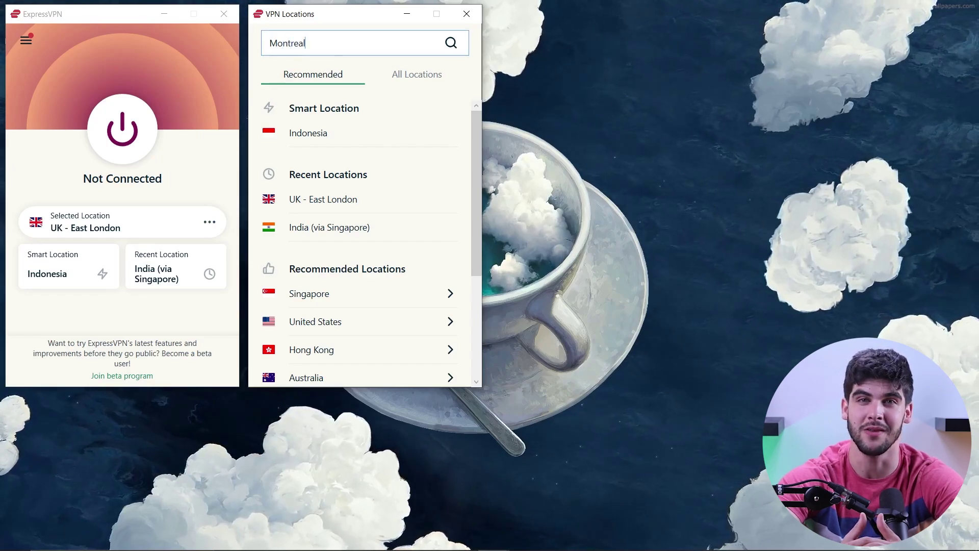
mouse_move(344, 76)
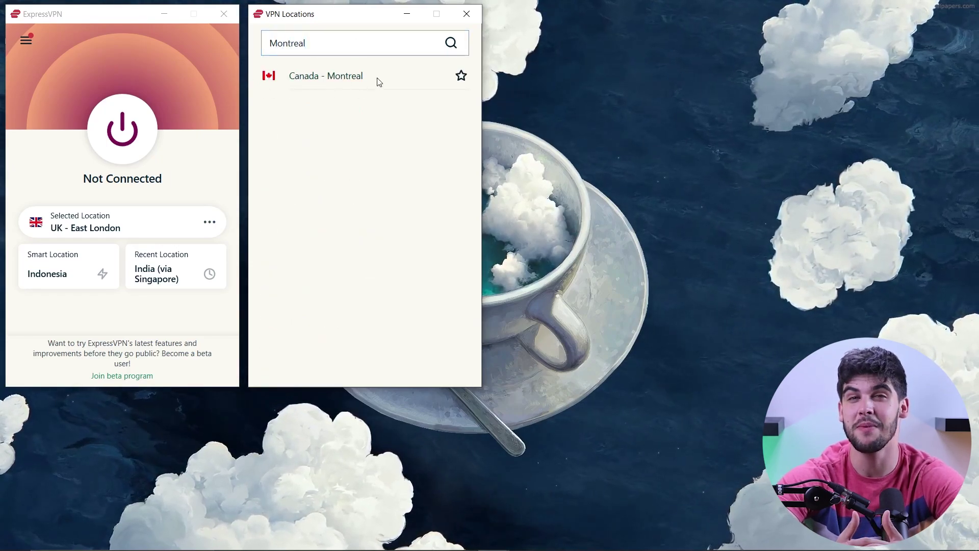
left_click(378, 80)
left_click(146, 119)
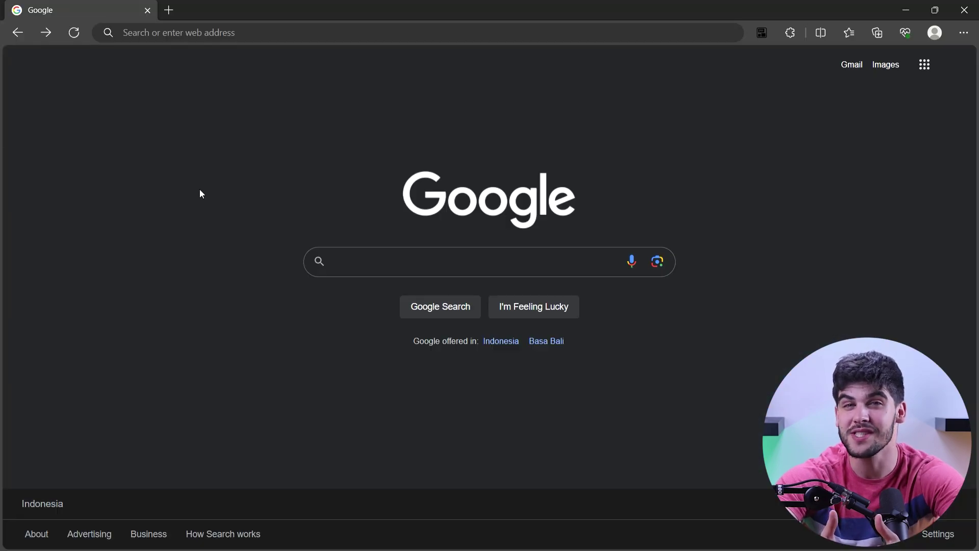
type("WhatIsMyIp.com")
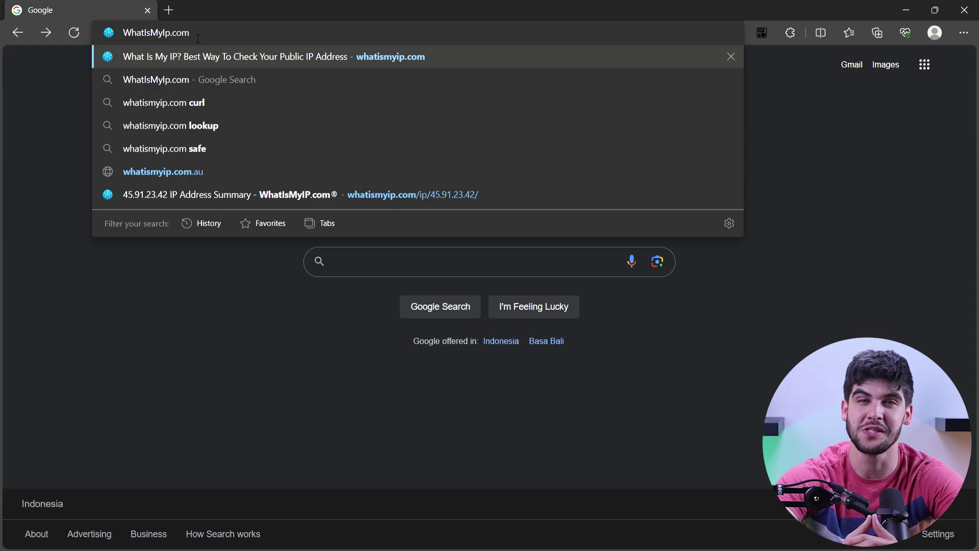
Load WhatIsMyIP.com to confirm the public IP is in Montreal, Canada.
key("Return")
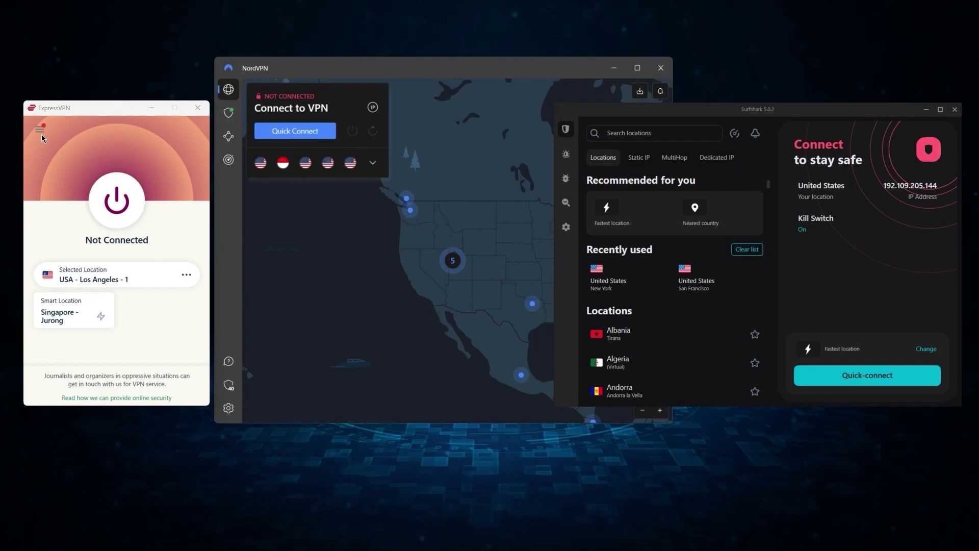
Bring up ExpressVPN's Options and Surfshark's Settings.
left_click(41, 130)
left_click(49, 164)
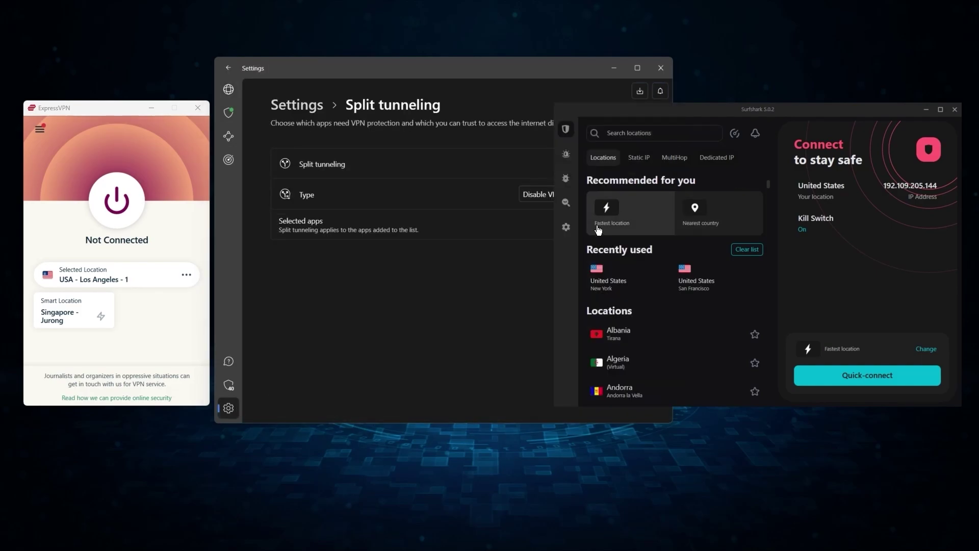
left_click(569, 229)
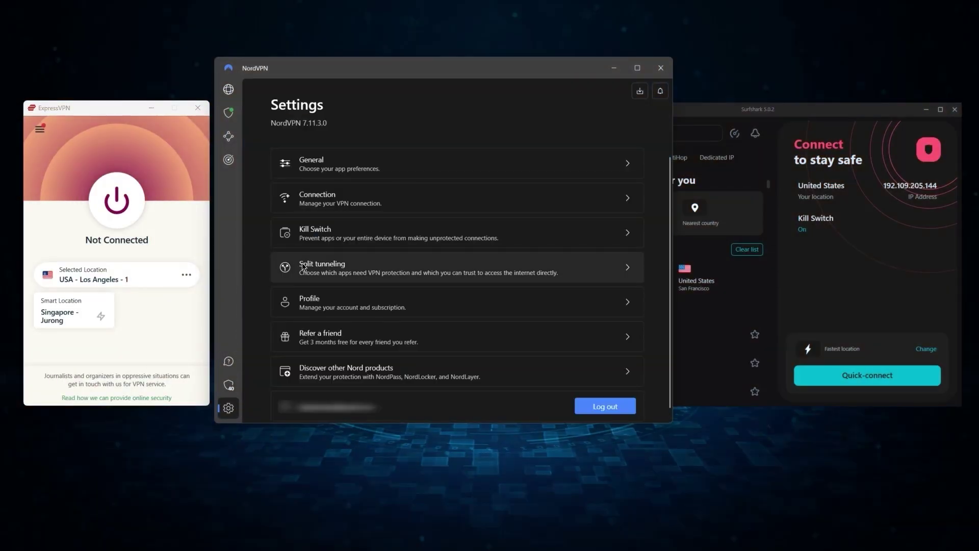
Show NordVPN's Split tunneling settings, then Surfshark's VPN settings.
left_click(305, 267)
left_click(716, 138)
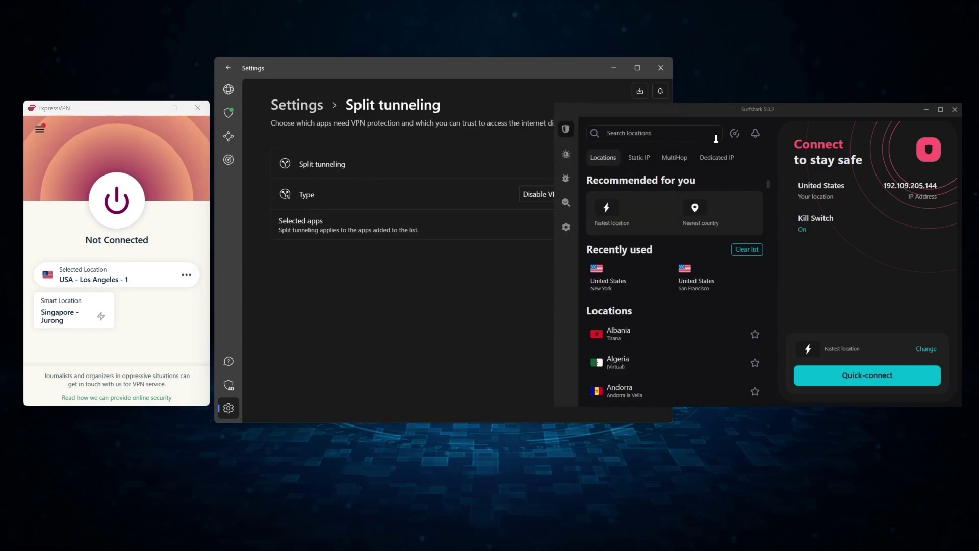
mouse_move(566, 203)
left_click(570, 229)
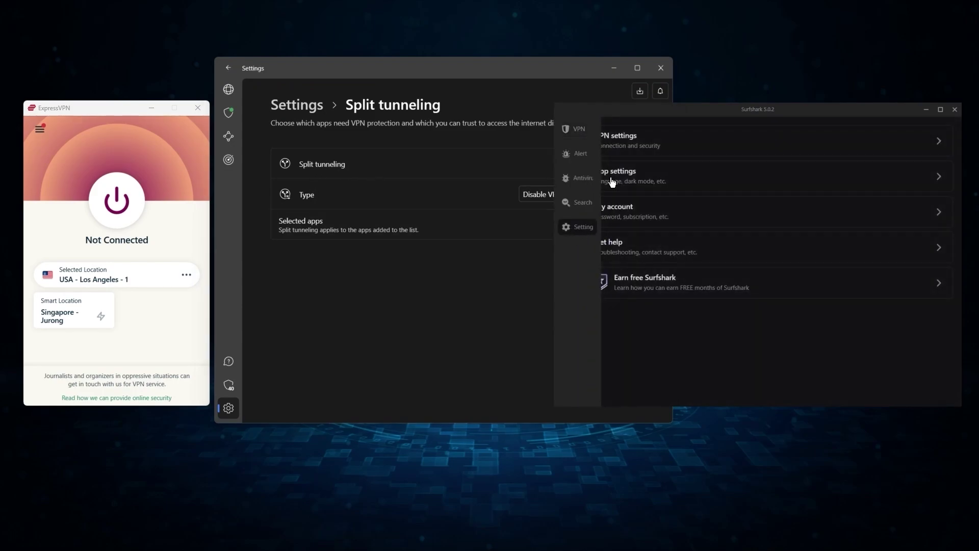
left_click(615, 142)
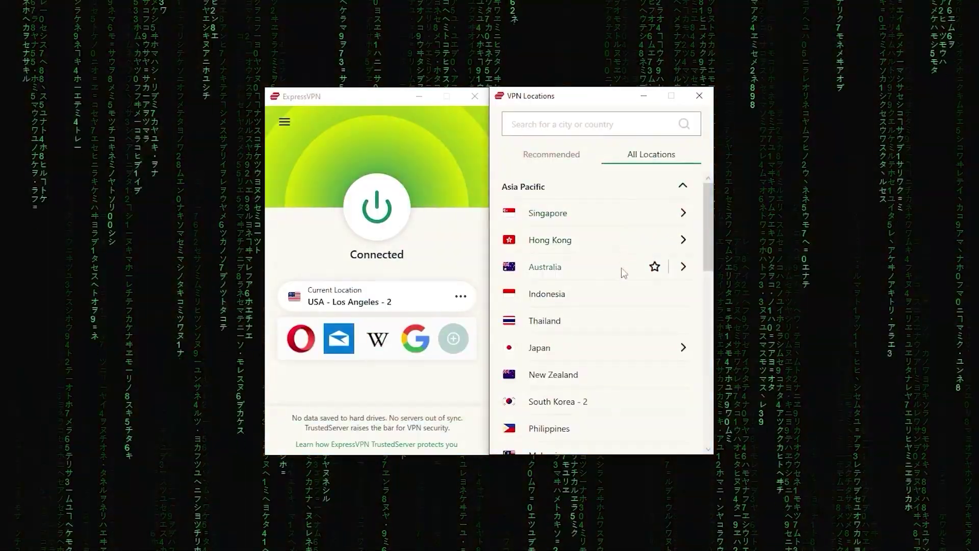
scroll(621, 276, "down", 1)
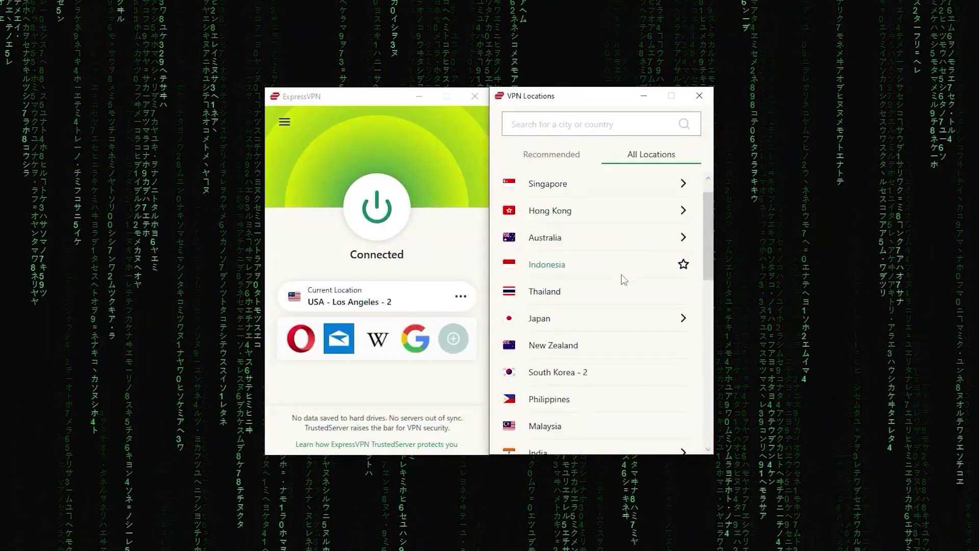
scroll(621, 280, "down", 1)
scroll(621, 280, "down", 1)
scroll(621, 279, "down", 1)
scroll(621, 279, "down", 1)
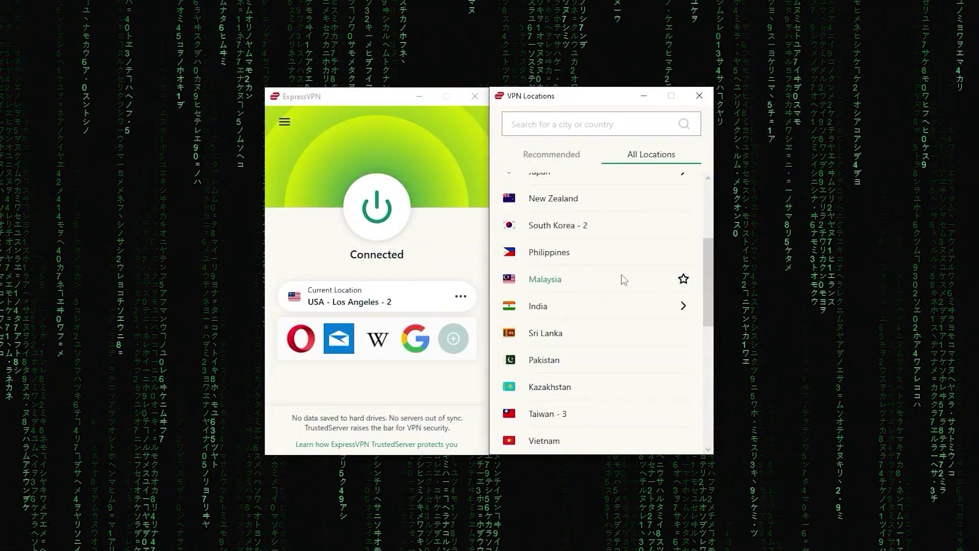
scroll(621, 279, "down", 1)
scroll(621, 279, "down", 1)
scroll(622, 279, "down", 1)
scroll(612, 283, "down", 2)
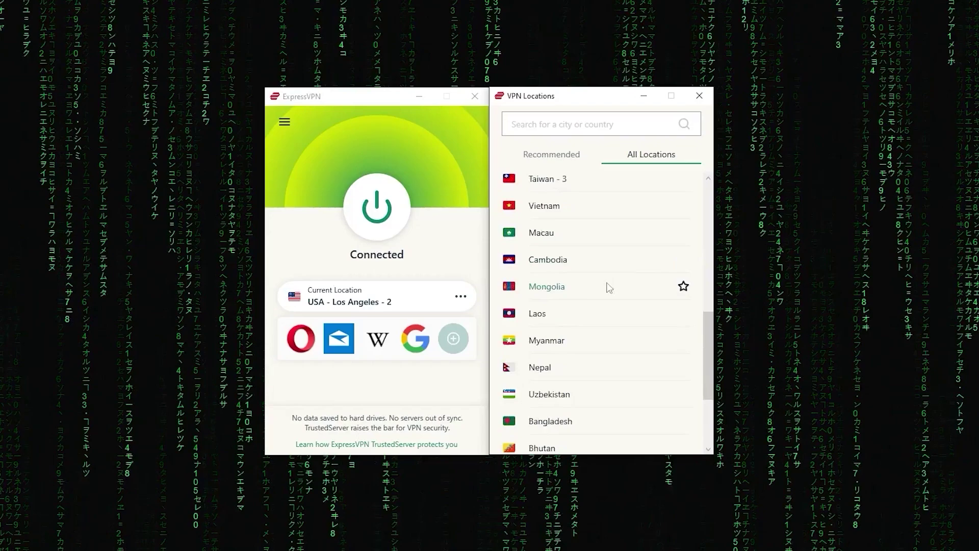
scroll(600, 291, "down", 2)
scroll(594, 291, "down", 2)
scroll(590, 298, "down", 2)
Expand the Americas group in ExpressVPN's All Locations list.
left_click(565, 389)
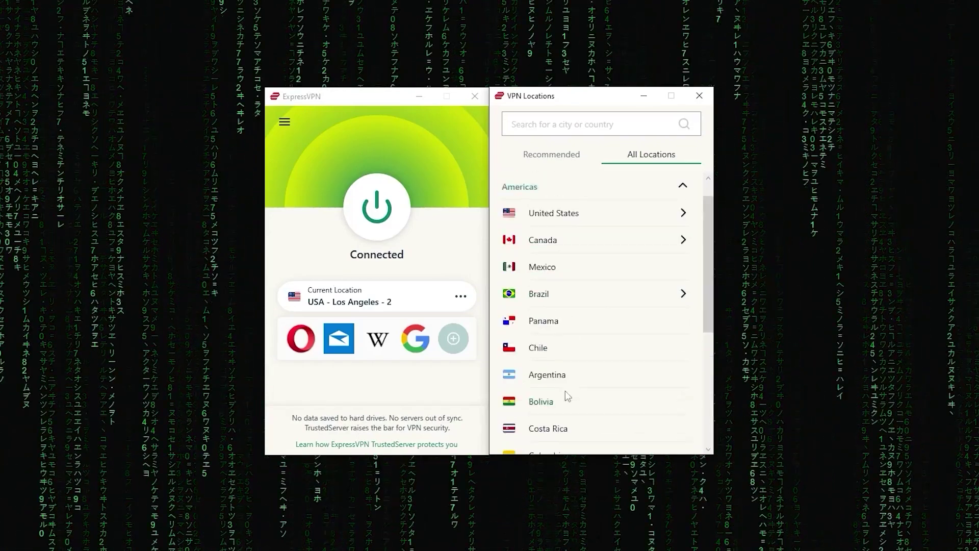
scroll(599, 264, "down", 1)
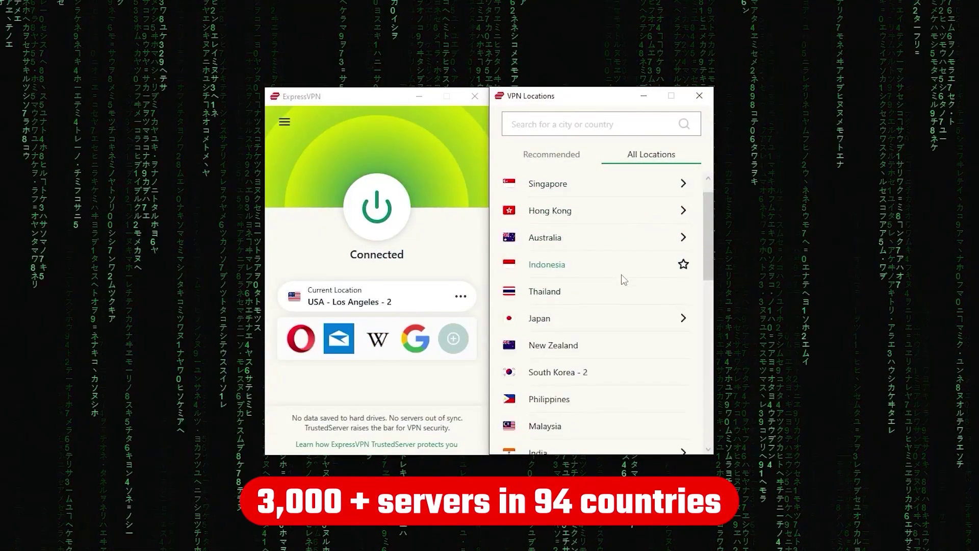
scroll(622, 280, "down", 2)
scroll(621, 280, "down", 1)
scroll(622, 280, "down", 1)
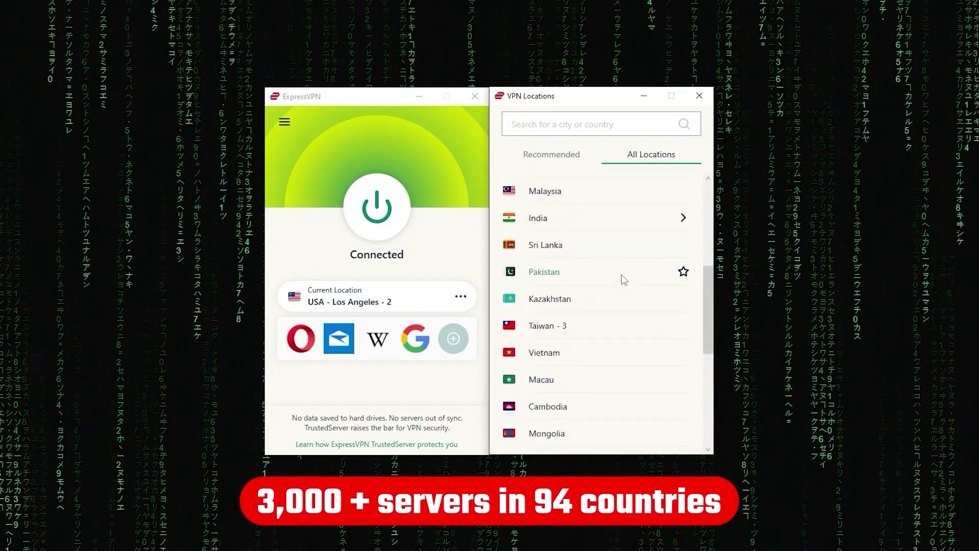
scroll(622, 279, "down", 2)
scroll(621, 280, "down", 2)
scroll(592, 295, "down", 2)
scroll(586, 299, "down", 1)
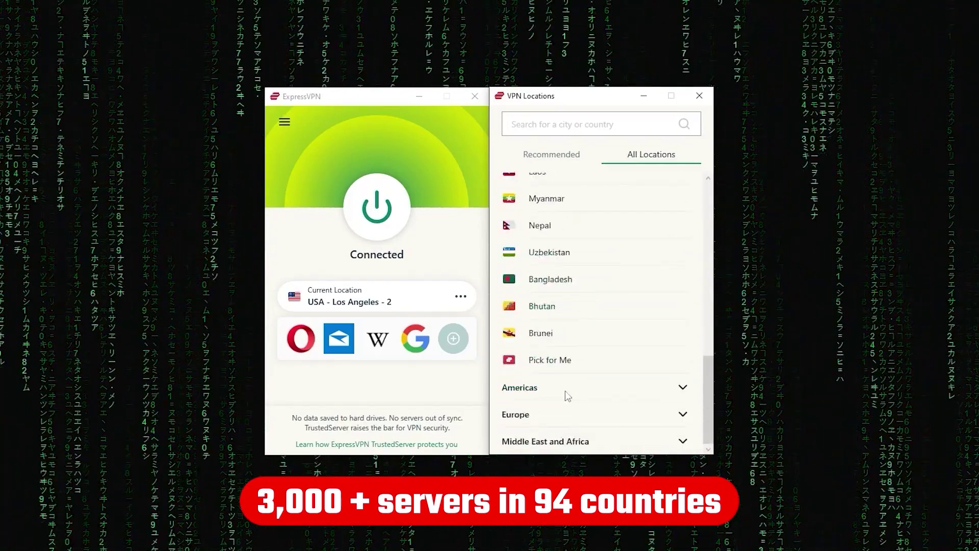
left_click(565, 389)
scroll(599, 263, "down", 2)
scroll(596, 263, "down", 1)
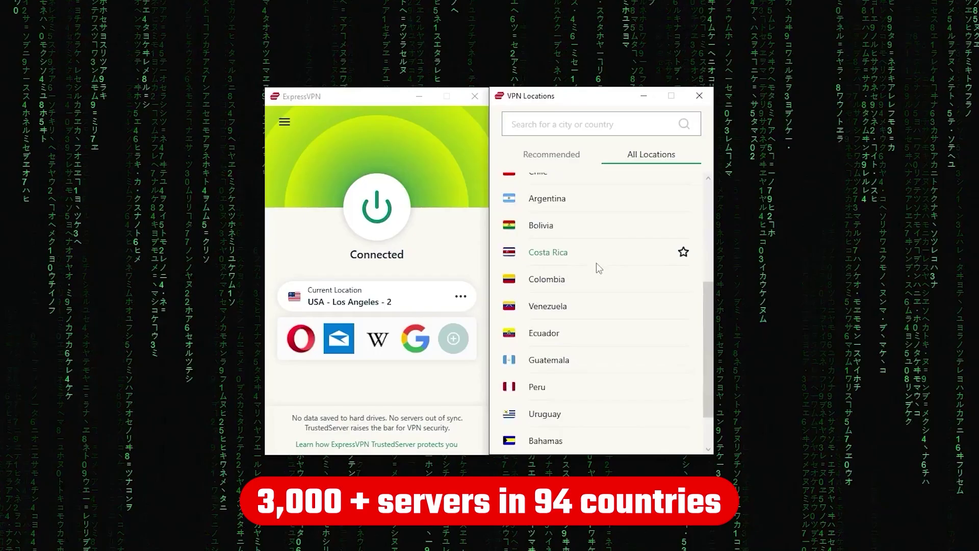
scroll(587, 277, "down", 1)
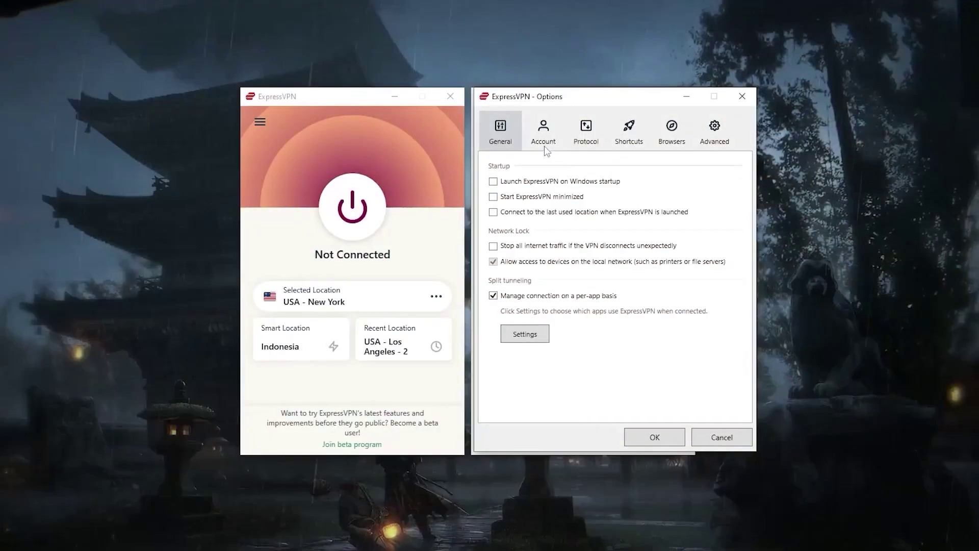
Switch ExpressVPN's protocol to Lightway - UDP.
left_click(586, 131)
left_click(493, 166)
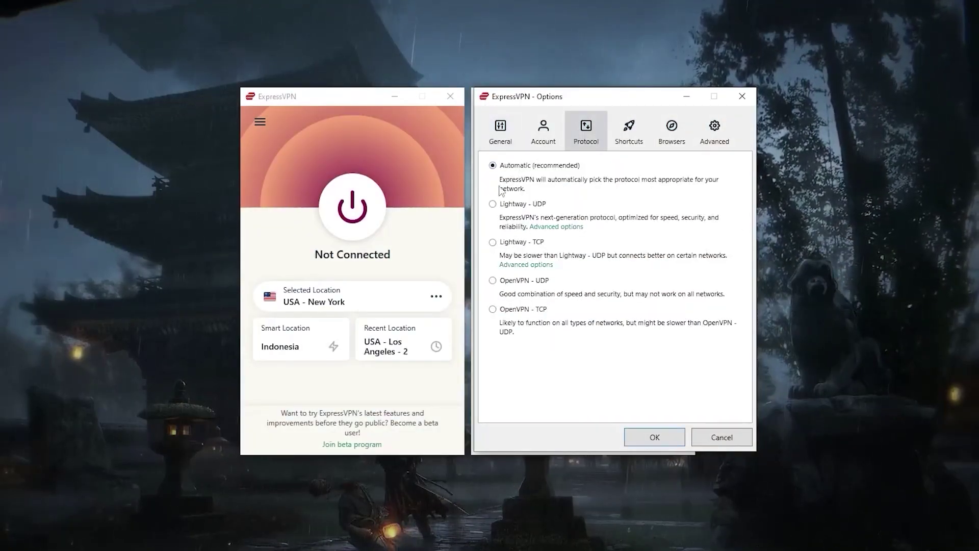
left_click(493, 204)
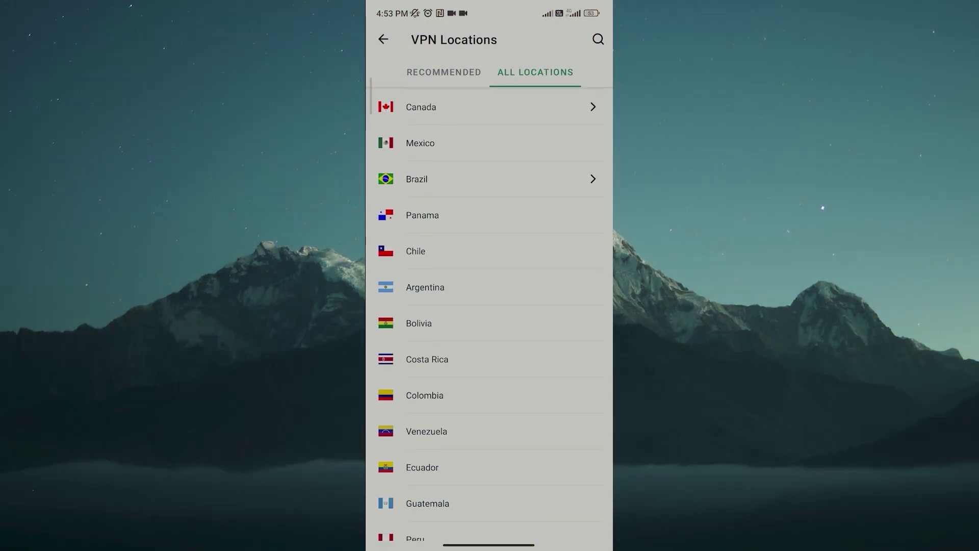
scroll(489, 313, "down", 2)
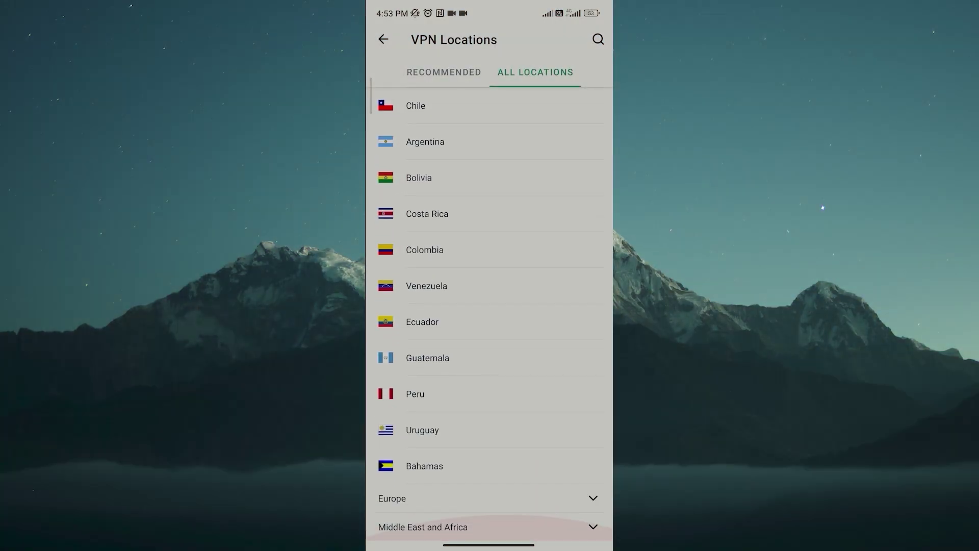
scroll(490, 314, "up", 3)
Expand Asia Pacific, collapse Americas, and connect to the chosen location.
left_click(400, 101)
scroll(490, 314, "down", 3)
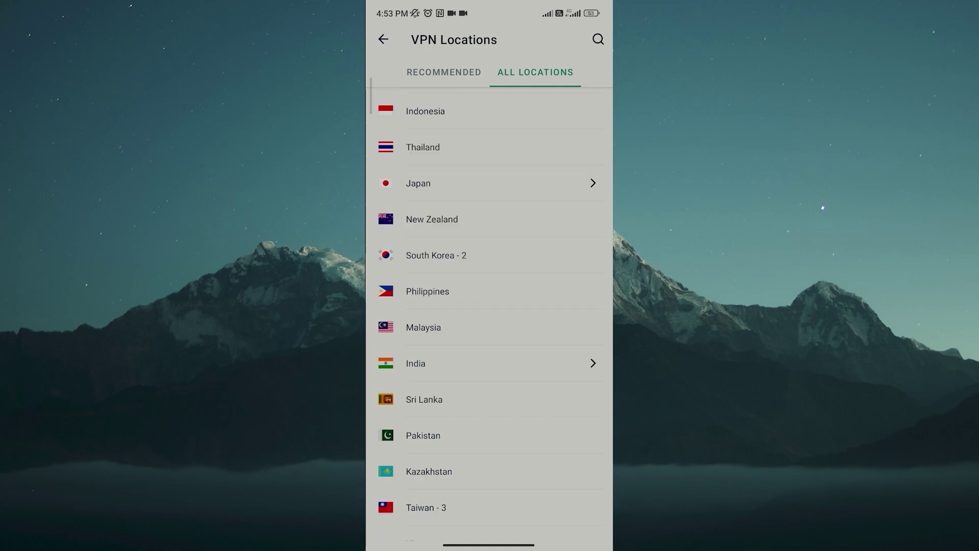
scroll(490, 314, "down", 3)
scroll(489, 314, "down", 3)
scroll(490, 314, "down", 5)
scroll(489, 314, "down", 1)
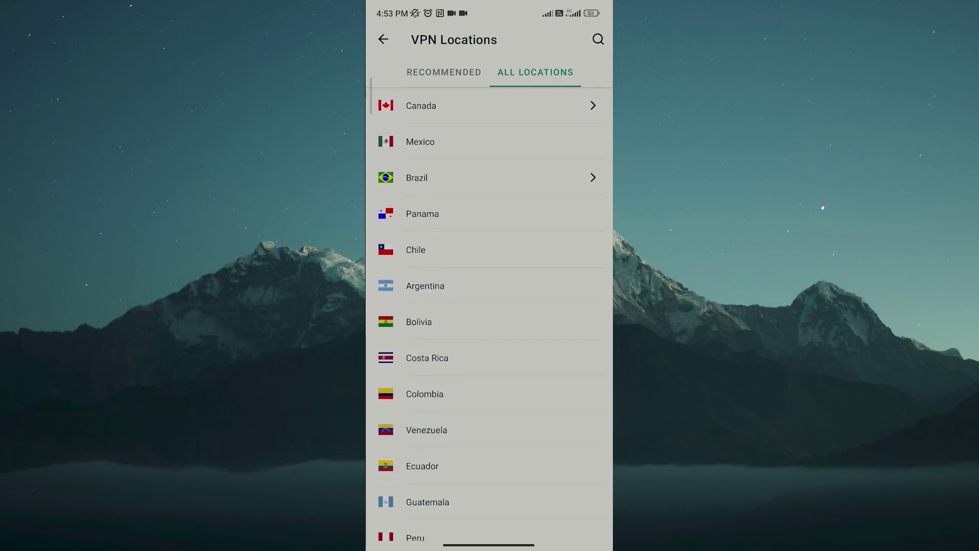
scroll(490, 313, "down", 1)
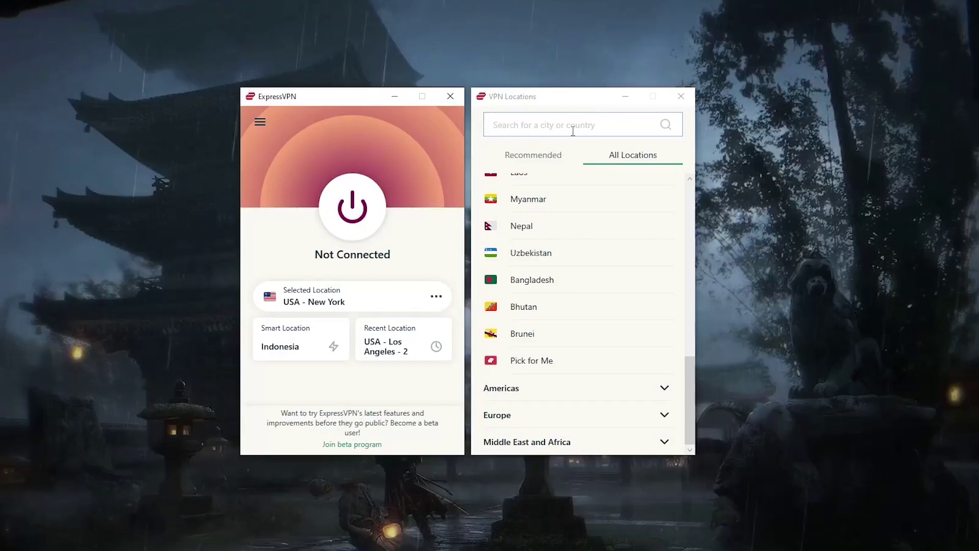
left_click(680, 96)
left_click(352, 206)
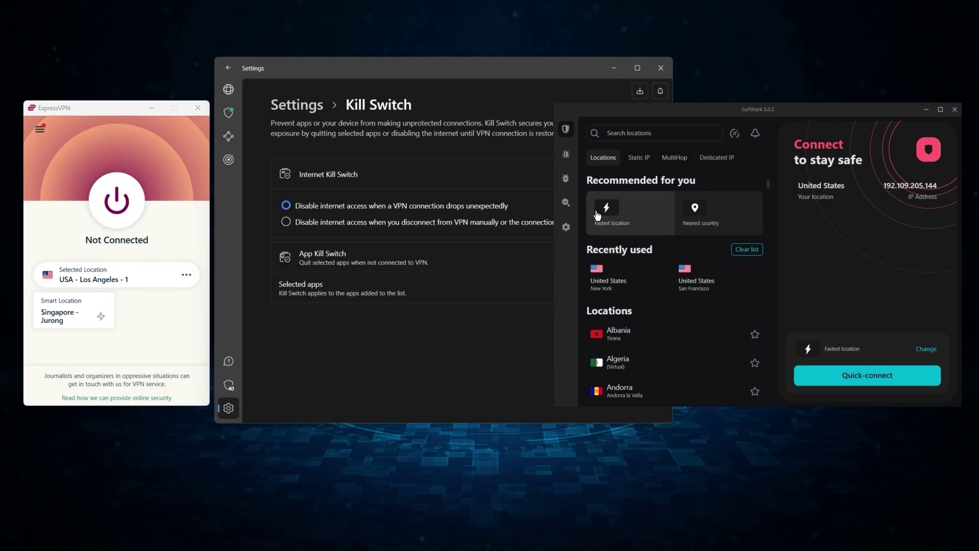
Show Surfshark's settings list and ExpressVPN's protocol options.
left_click(570, 227)
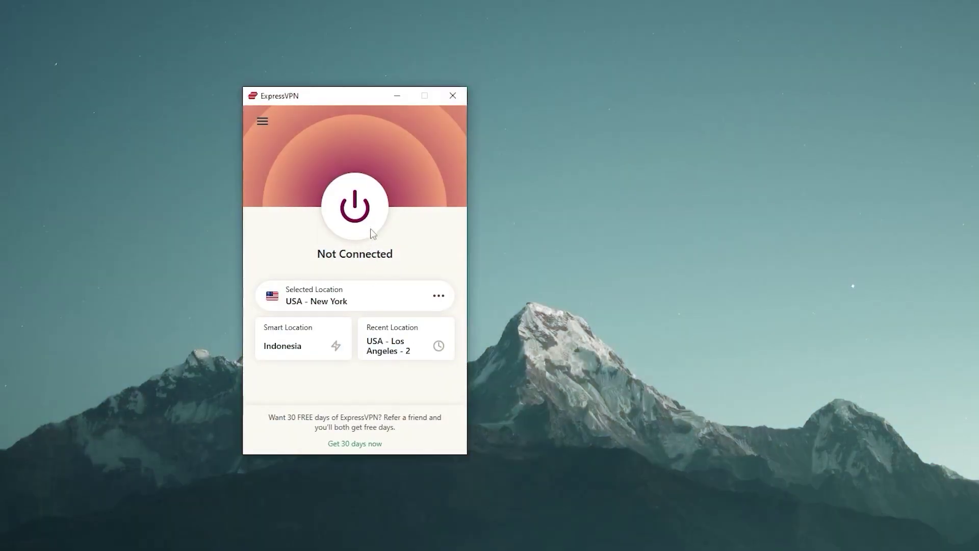
left_click(262, 121)
left_click(306, 164)
left_click(586, 136)
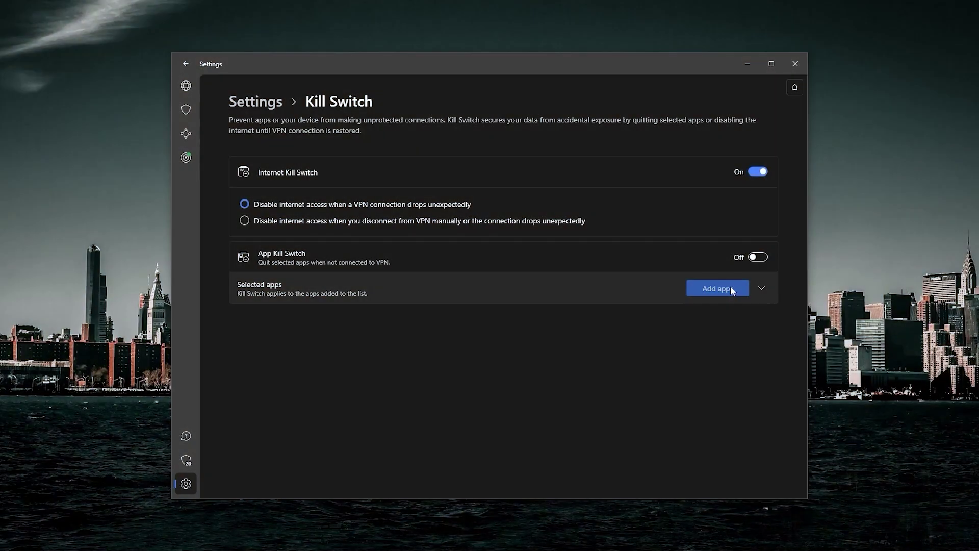
Review NordVPN's kill switch app list and close it without adding apps.
left_click(731, 288)
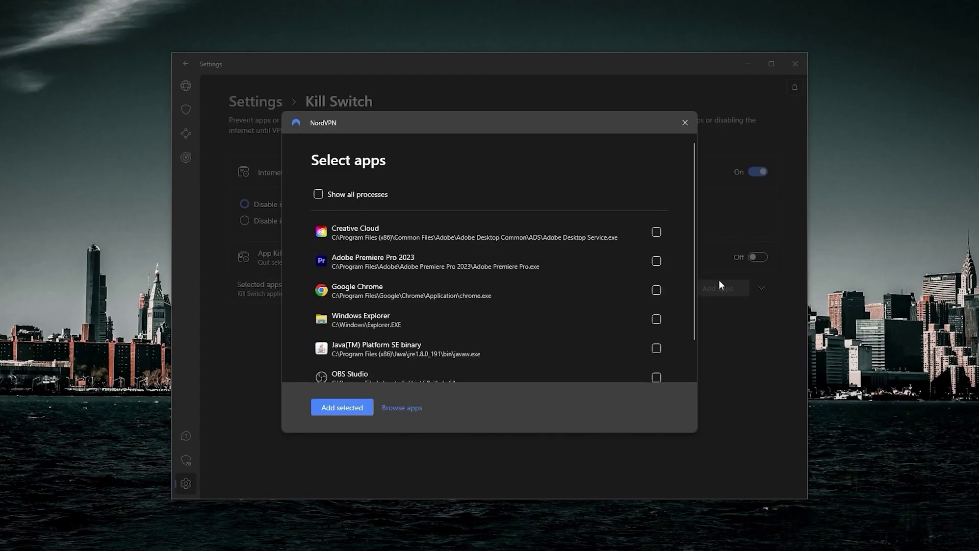
scroll(489, 299, "down", 1)
scroll(440, 272, "up", 1)
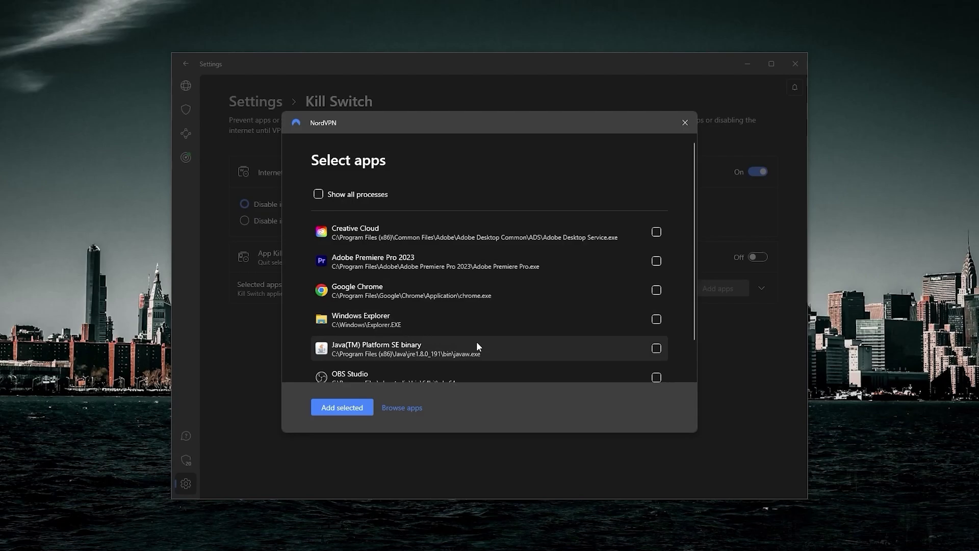
left_click(683, 122)
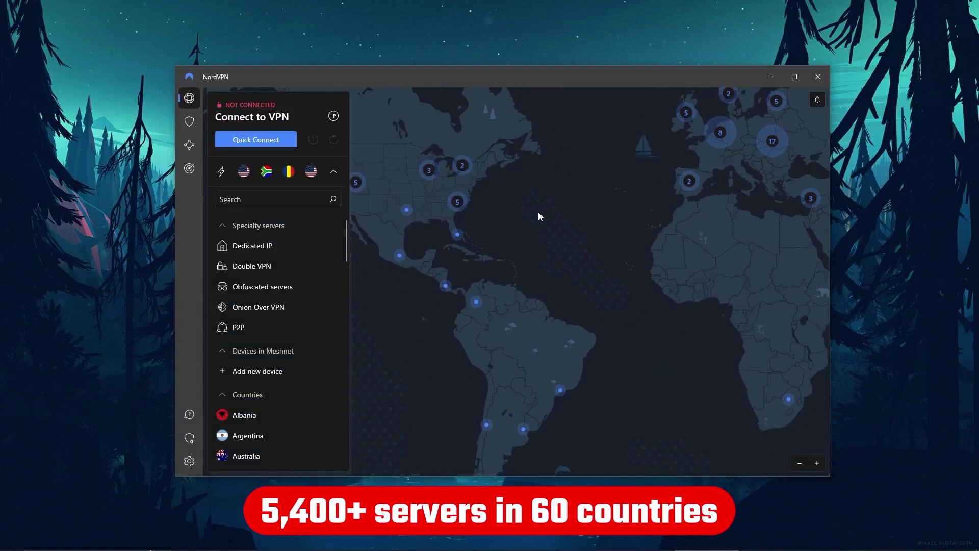
scroll(488, 235, "up", 3)
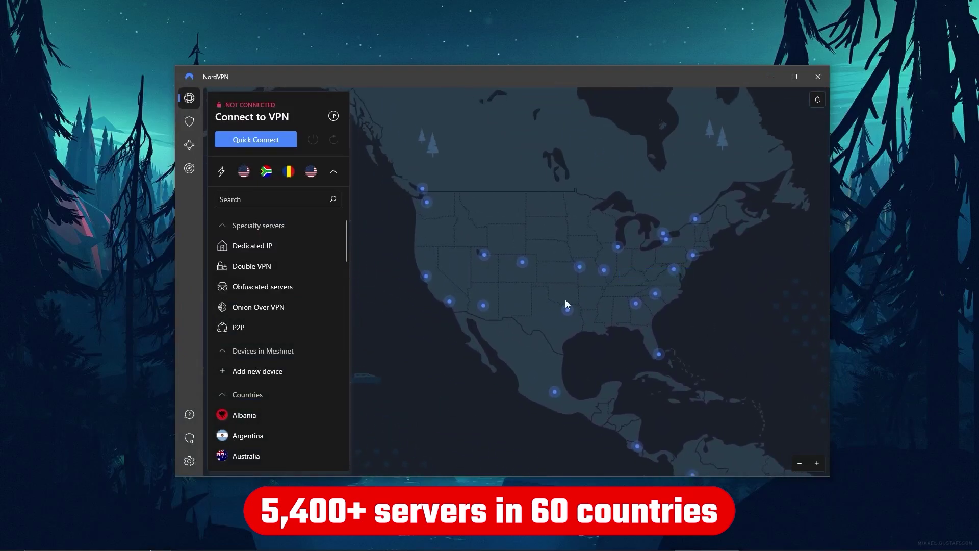
left_click_drag(564, 304, 536, 328)
scroll(498, 313, "down", 2)
left_click_drag(596, 316, 564, 324)
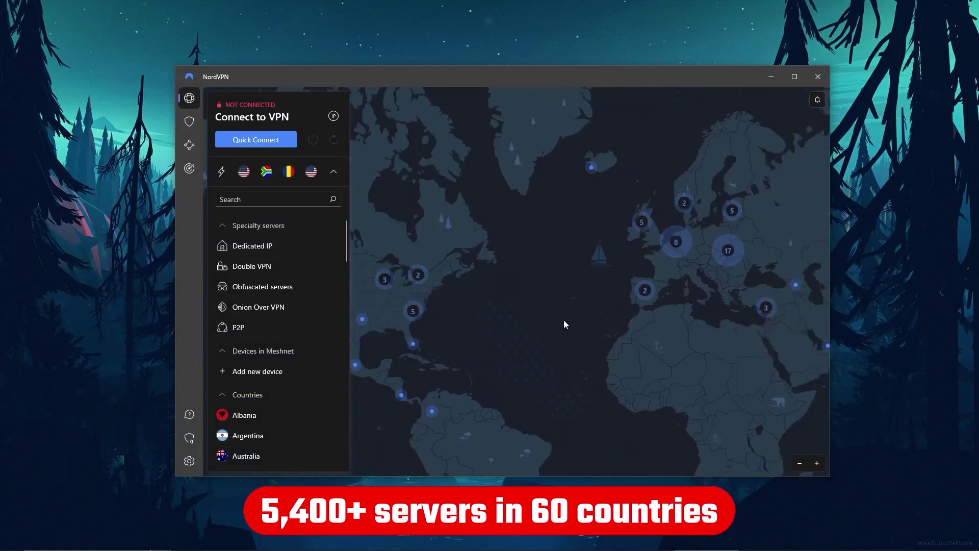
mouse_move(611, 370)
left_mouse_down()
mouse_move(460, 270)
mouse_move(466, 312)
left_mouse_up()
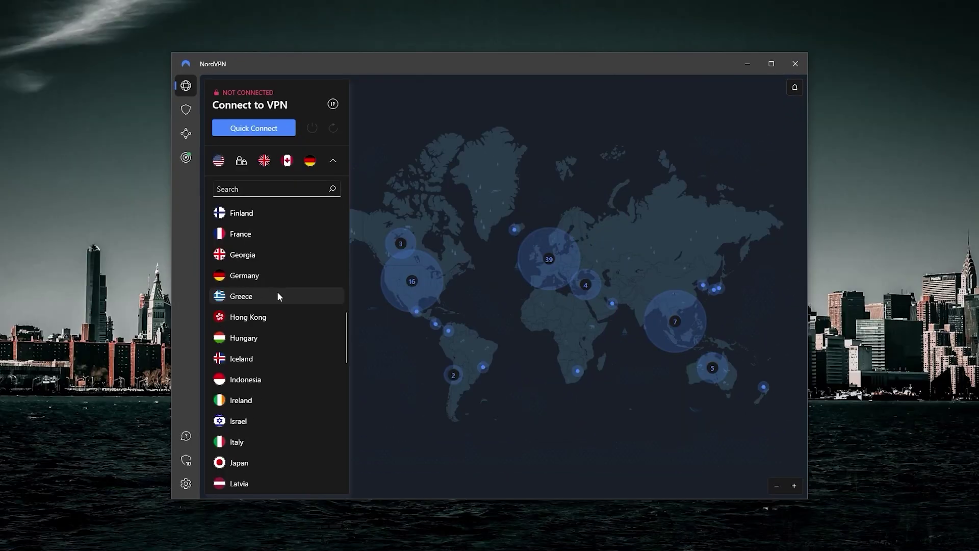
scroll(277, 296, "up", 1)
scroll(277, 296, "down", 3)
scroll(277, 296, "down", 3)
scroll(278, 297, "down", 2)
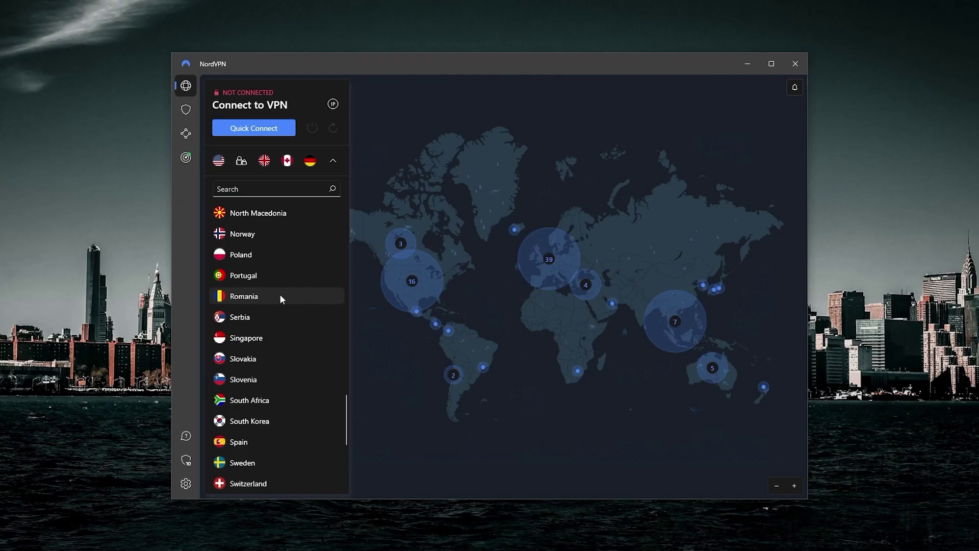
scroll(274, 272, "up", 3)
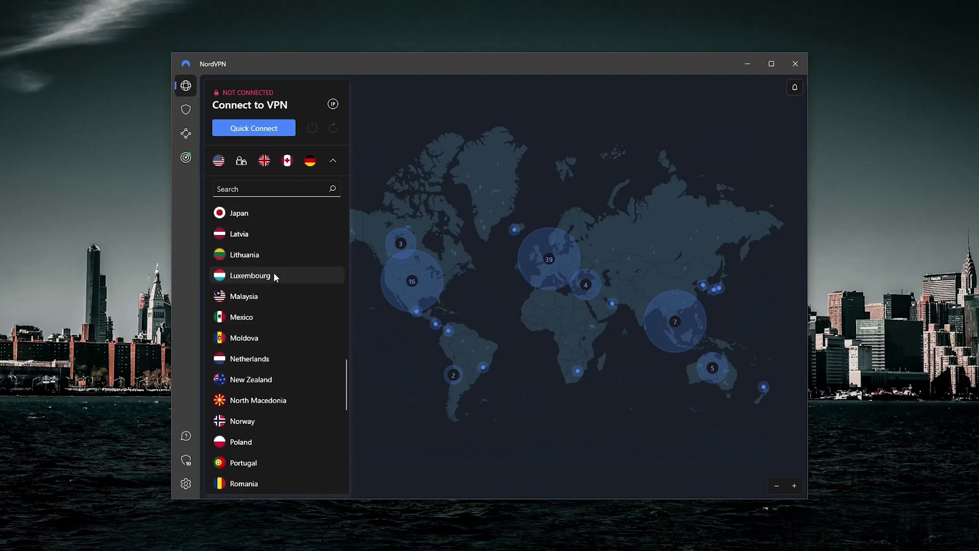
scroll(273, 272, "up", 4)
scroll(276, 264, "down", 1)
scroll(278, 254, "up", 2)
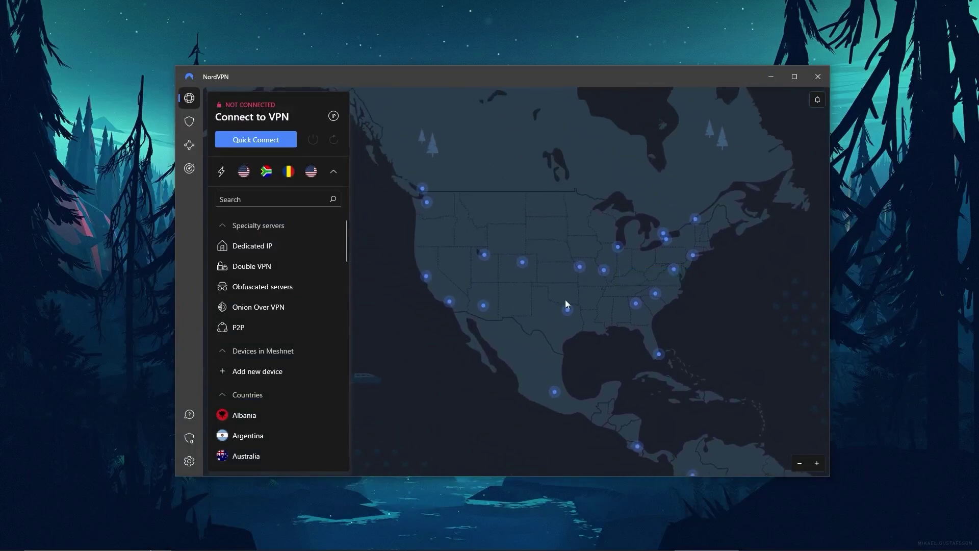
left_click_drag(565, 304, 494, 317)
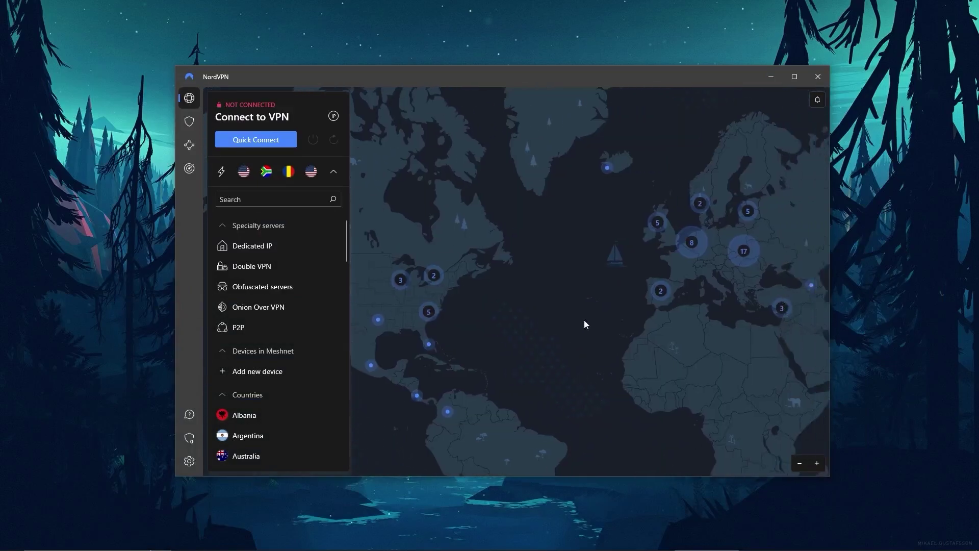
left_click_drag(611, 370, 442, 302)
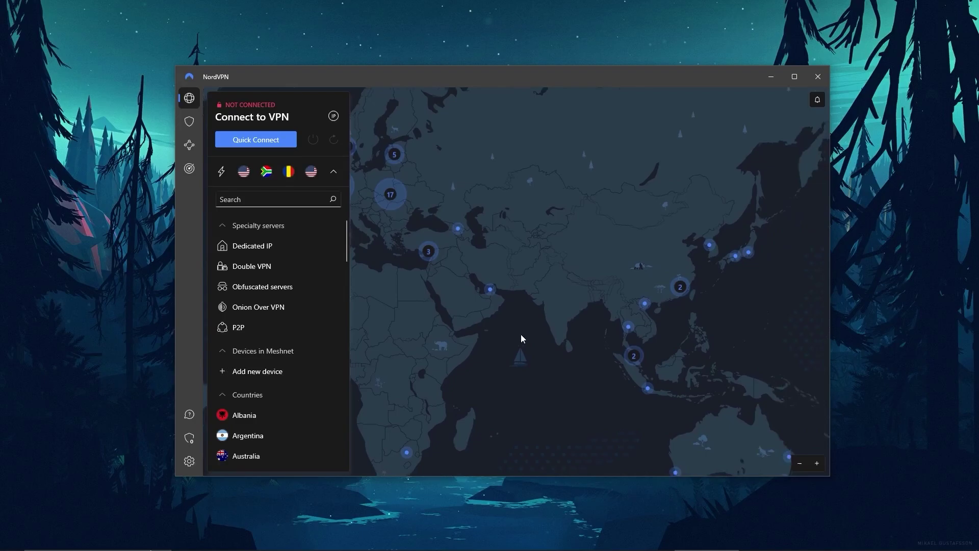
mouse_move(505, 334)
left_mouse_down()
mouse_move(562, 329)
mouse_move(642, 350)
left_mouse_up()
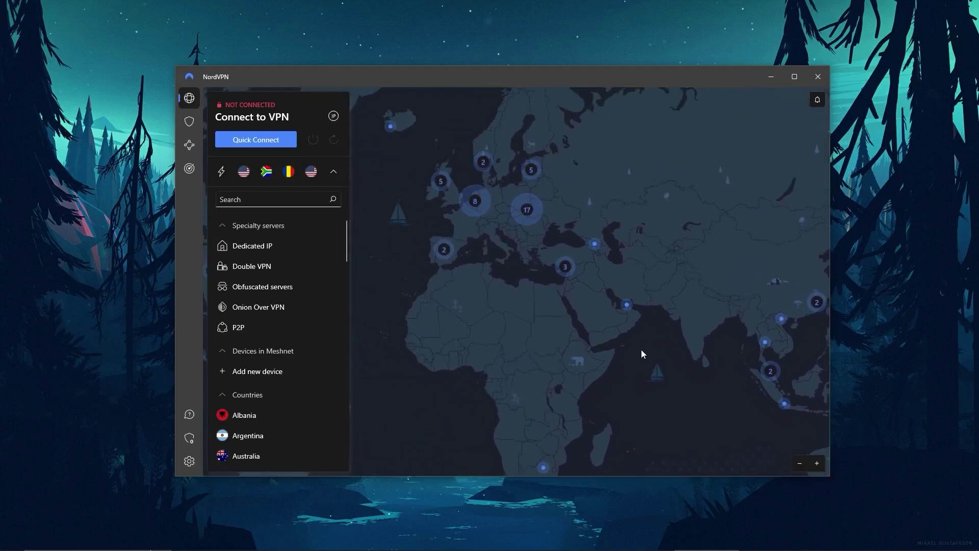
left_click(527, 211)
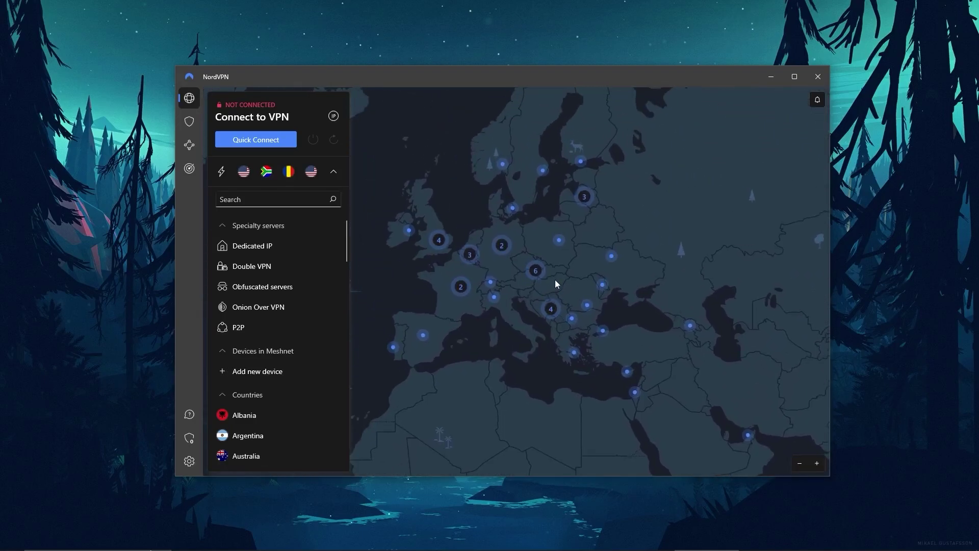
left_click_drag(555, 277, 663, 299)
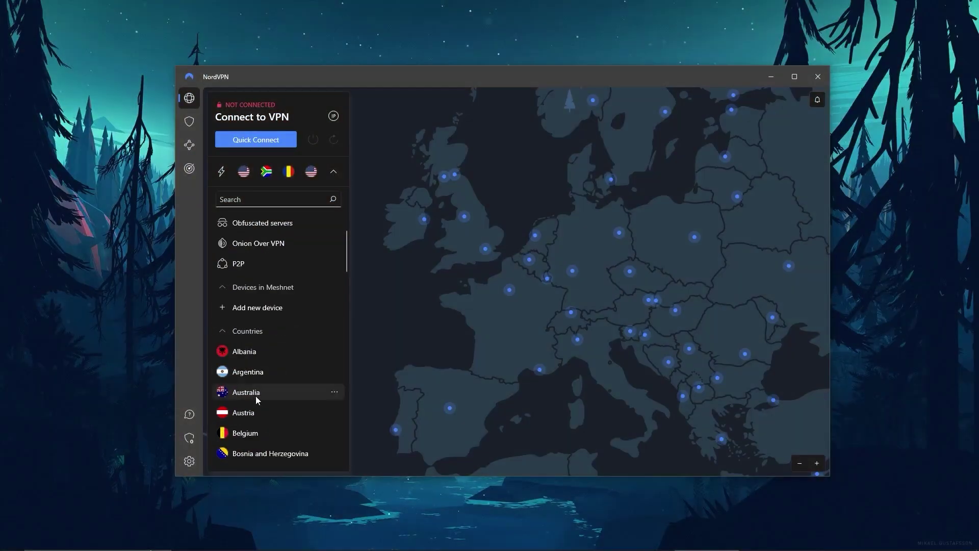
scroll(256, 395, "down", 2)
scroll(256, 396, "down", 2)
scroll(256, 396, "down", 1)
scroll(255, 396, "down", 2)
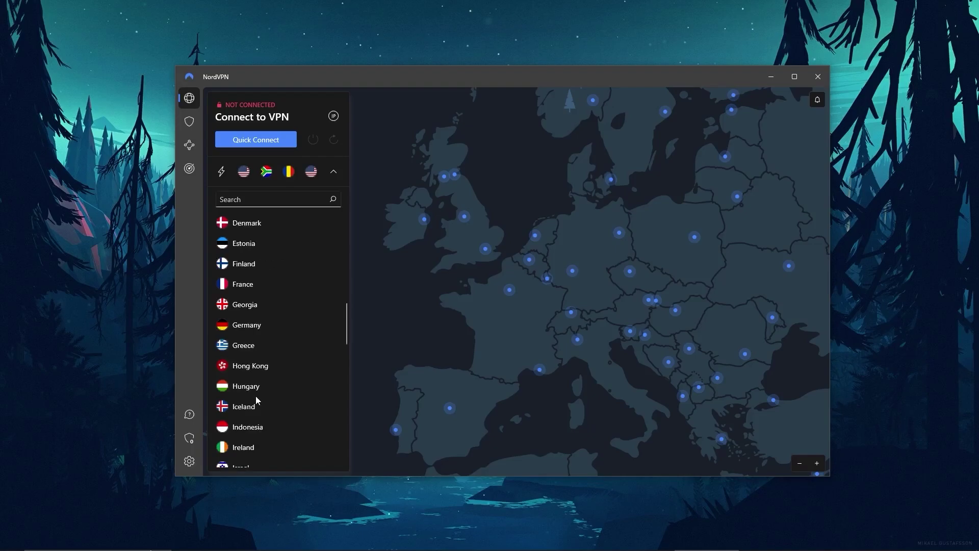
scroll(255, 395, "down", 1)
scroll(255, 396, "down", 5)
scroll(256, 396, "down", 1)
scroll(255, 395, "down", 4)
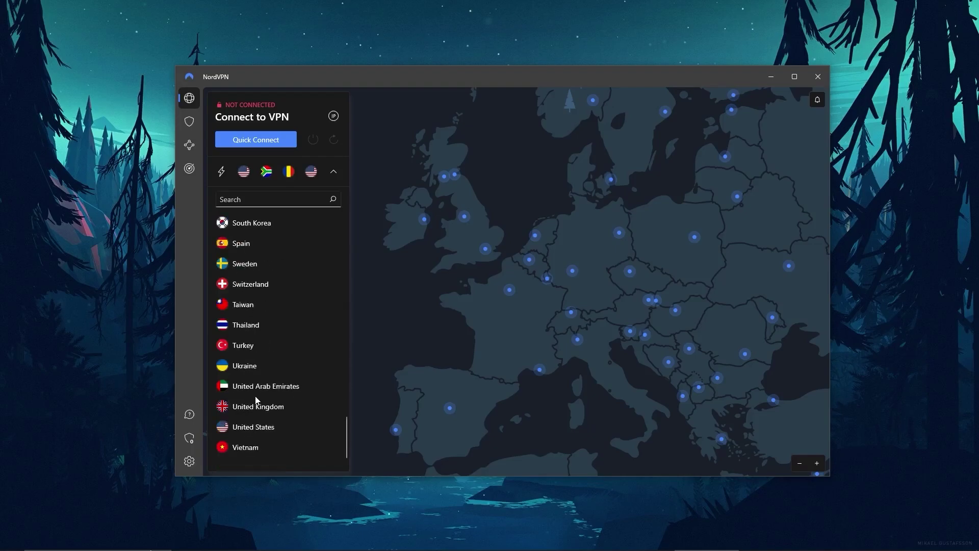
scroll(254, 394, "up", 6)
scroll(254, 394, "up", 6)
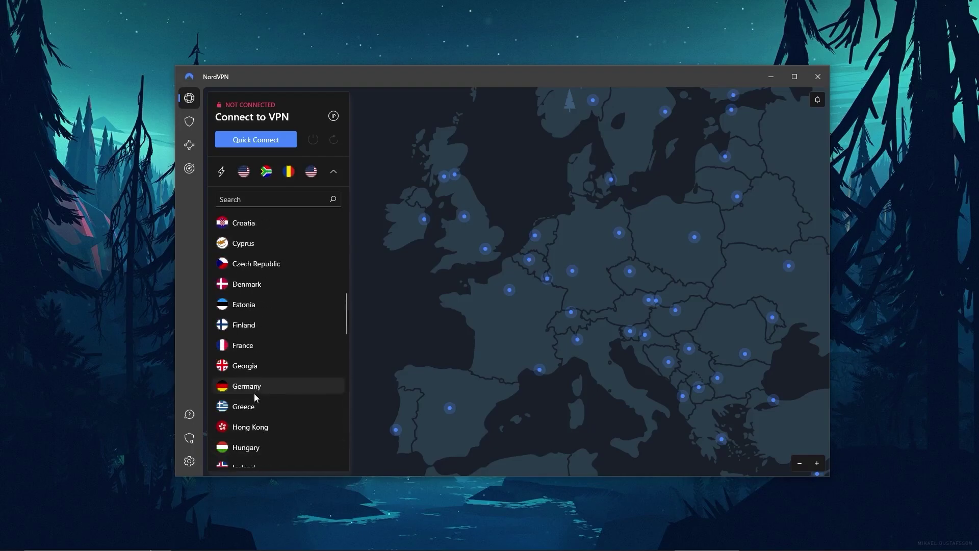
scroll(255, 393, "up", 7)
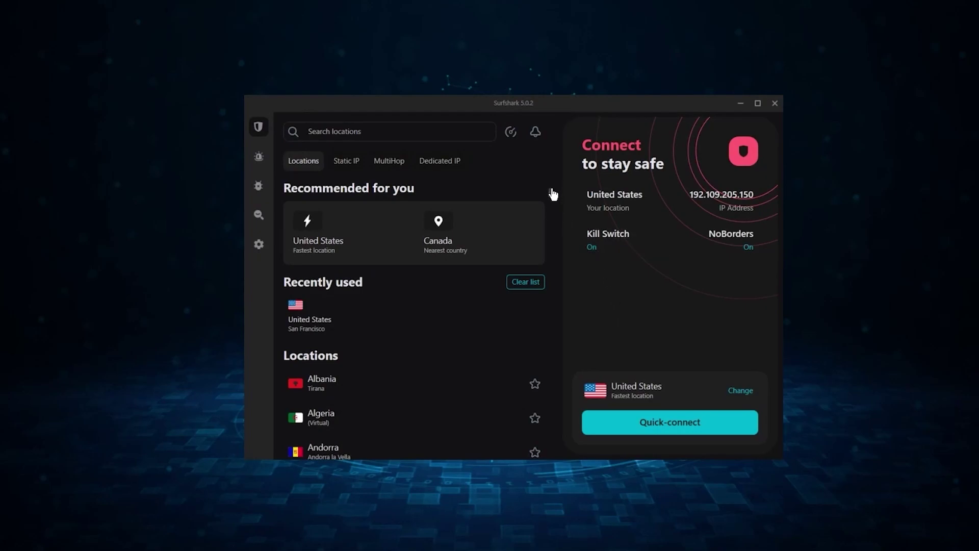
left_click_drag(554, 194, 552, 403)
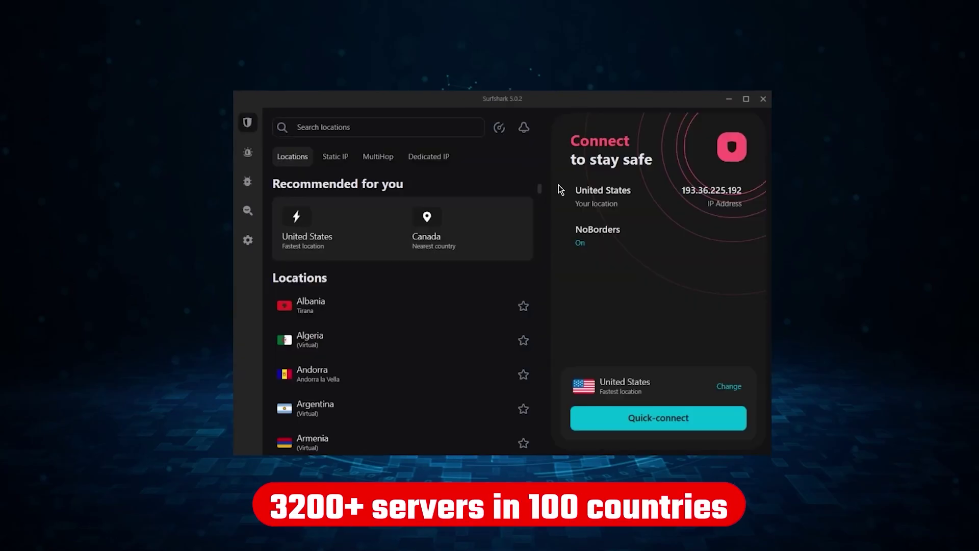
scroll(540, 192, "down", 3)
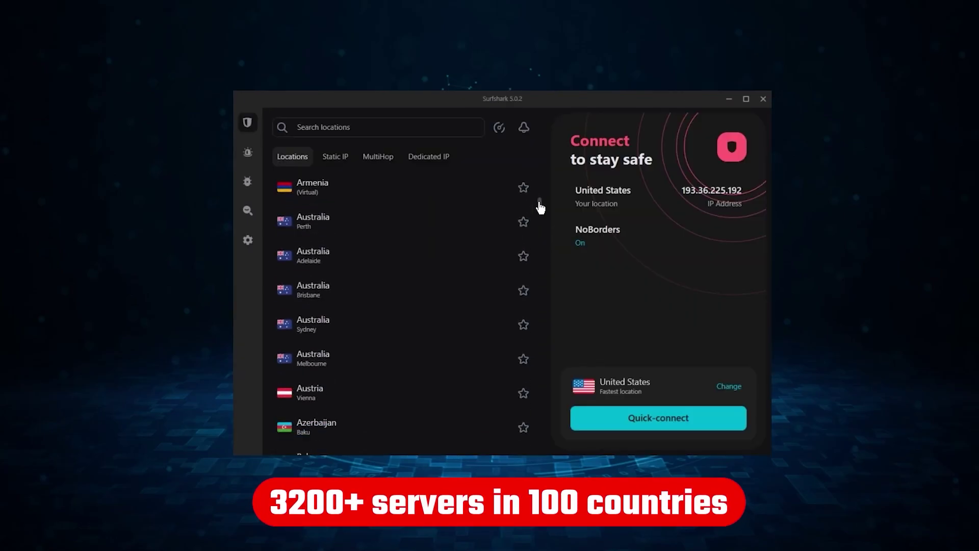
scroll(540, 224, "down", 5)
scroll(540, 241, "down", 4)
scroll(542, 256, "down", 3)
scroll(541, 264, "down", 4)
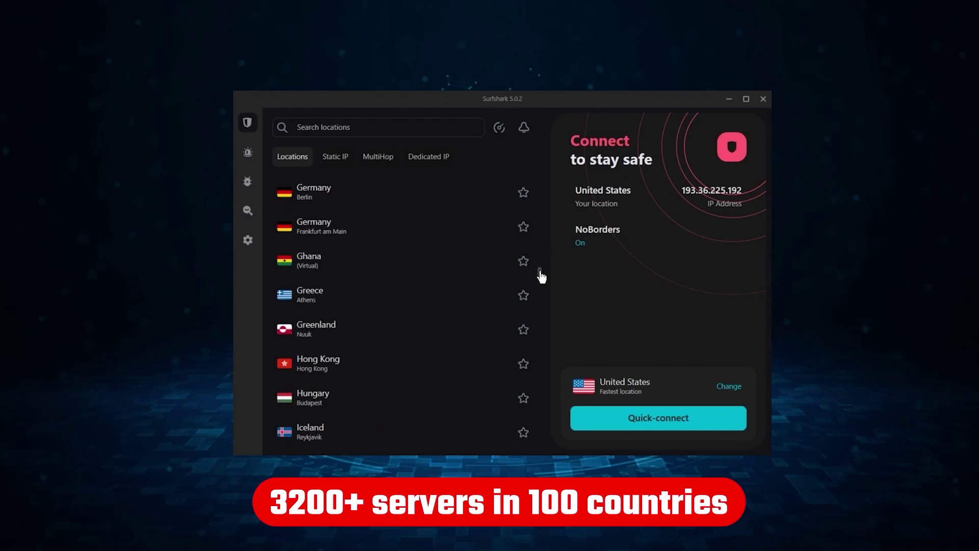
scroll(541, 283, "down", 4)
scroll(540, 297, "down", 4)
scroll(541, 313, "down", 4)
scroll(540, 331, "down", 4)
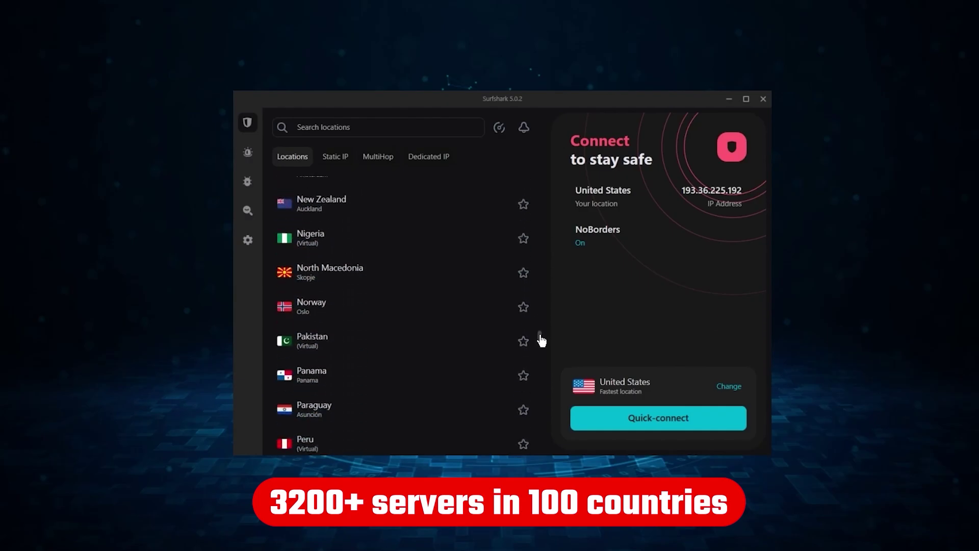
scroll(540, 348, "down", 4)
scroll(540, 363, "down", 4)
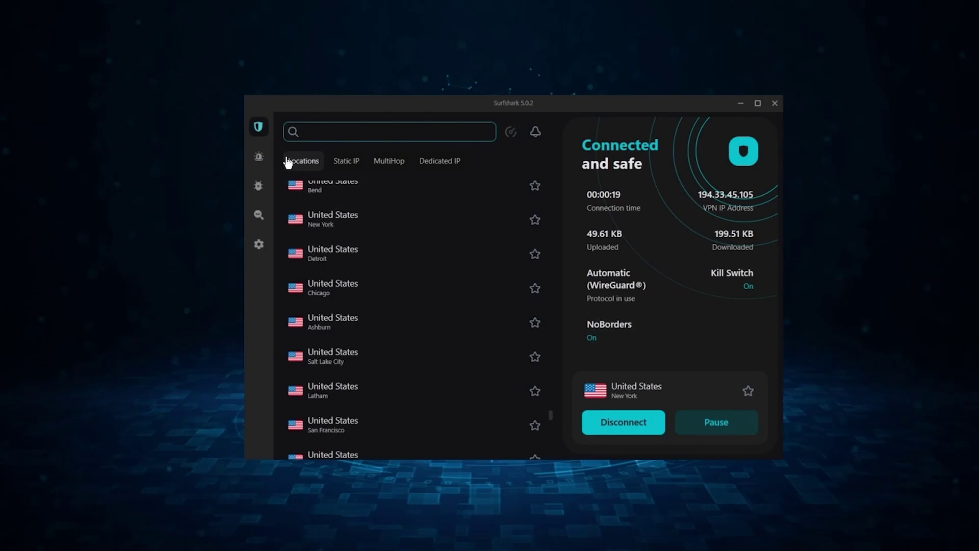
Show Surfshark's VPN connection settings under Settings.
mouse_move(258, 215)
left_click(259, 243)
left_click(328, 149)
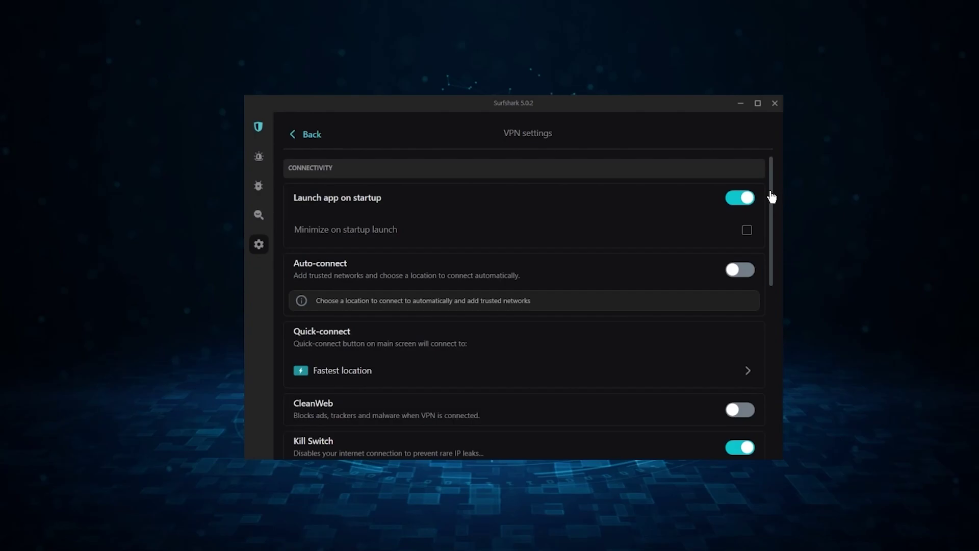
left_click_drag(771, 198, 767, 321)
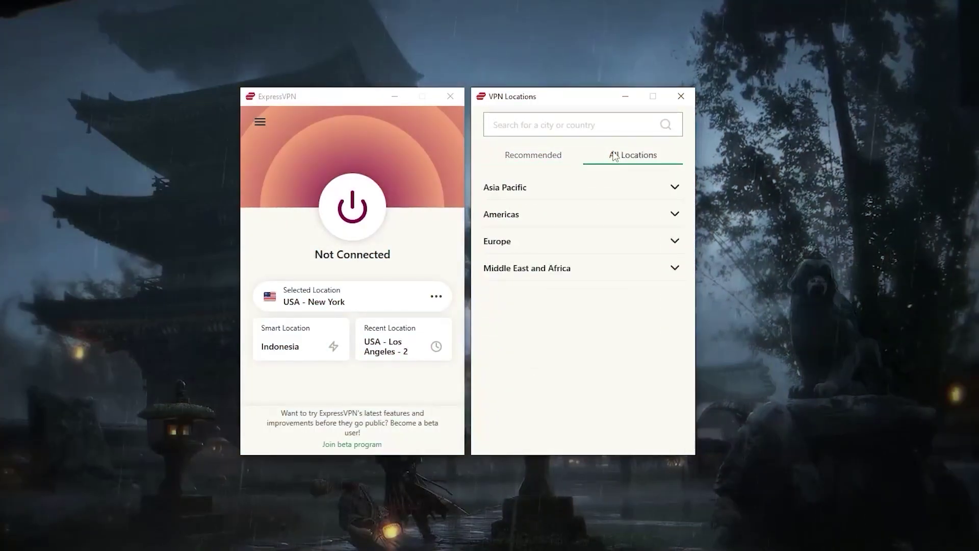
Expand Asia Pacific in ExpressVPN's All Locations, then bring up the main menu.
left_click(619, 192)
scroll(616, 336, "down", 1)
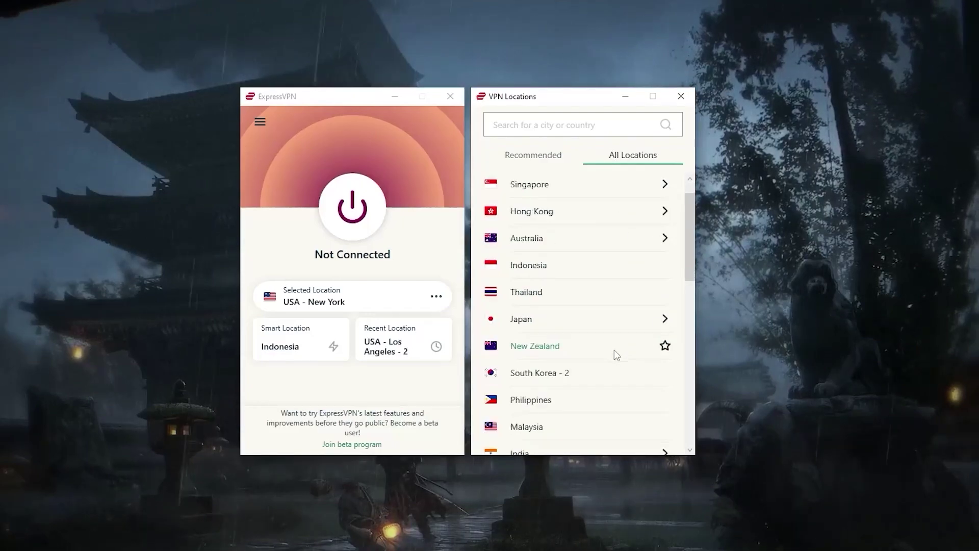
scroll(614, 354, "down", 2)
scroll(615, 354, "down", 1)
scroll(614, 354, "down", 2)
scroll(614, 354, "down", 1)
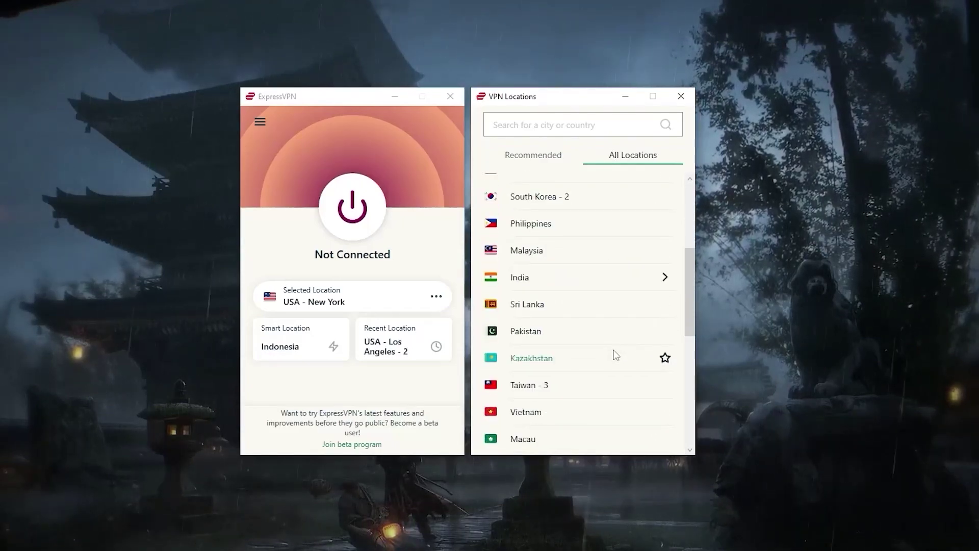
scroll(614, 354, "down", 2)
scroll(614, 354, "down", 1)
scroll(614, 354, "down", 4)
scroll(614, 355, "down", 3)
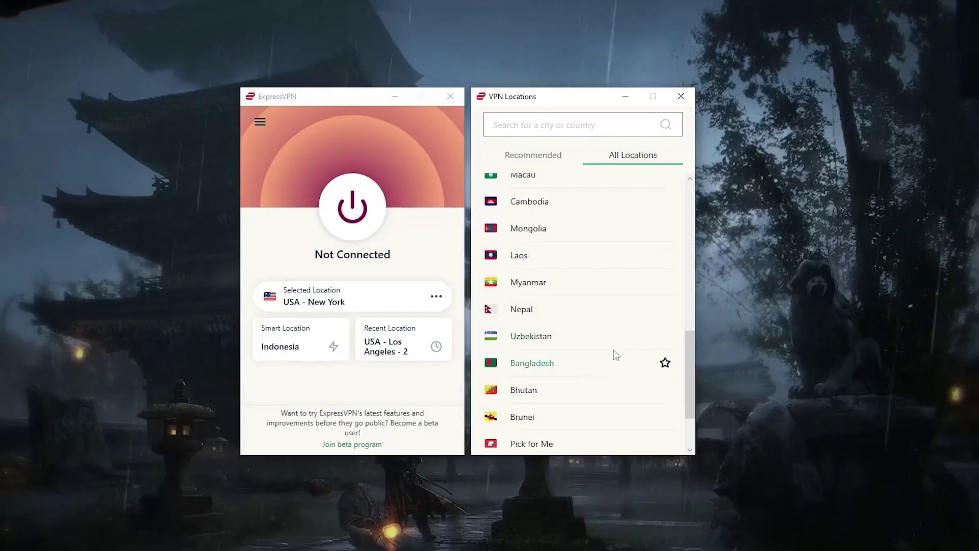
scroll(613, 354, "down", 2)
scroll(614, 354, "down", 1)
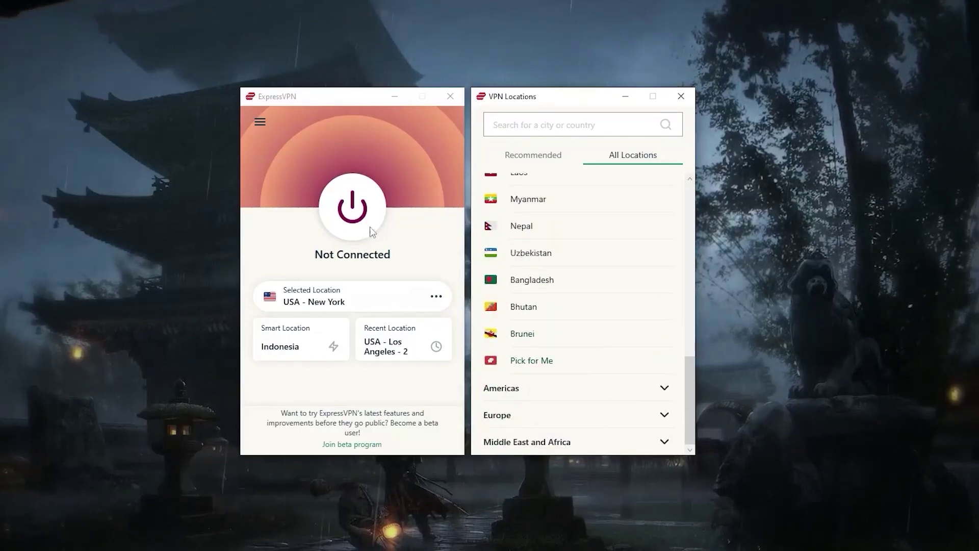
left_click(260, 121)
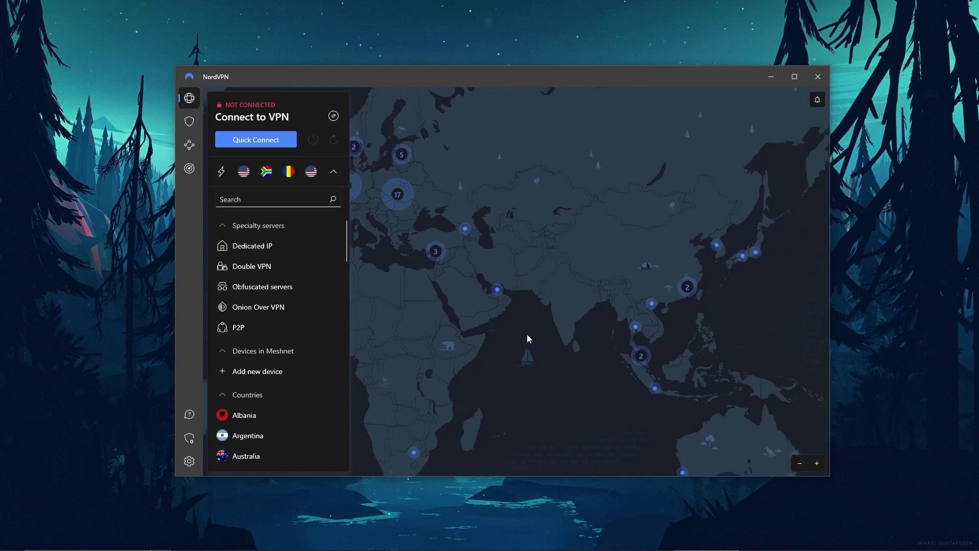
left_click_drag(527, 337, 640, 354)
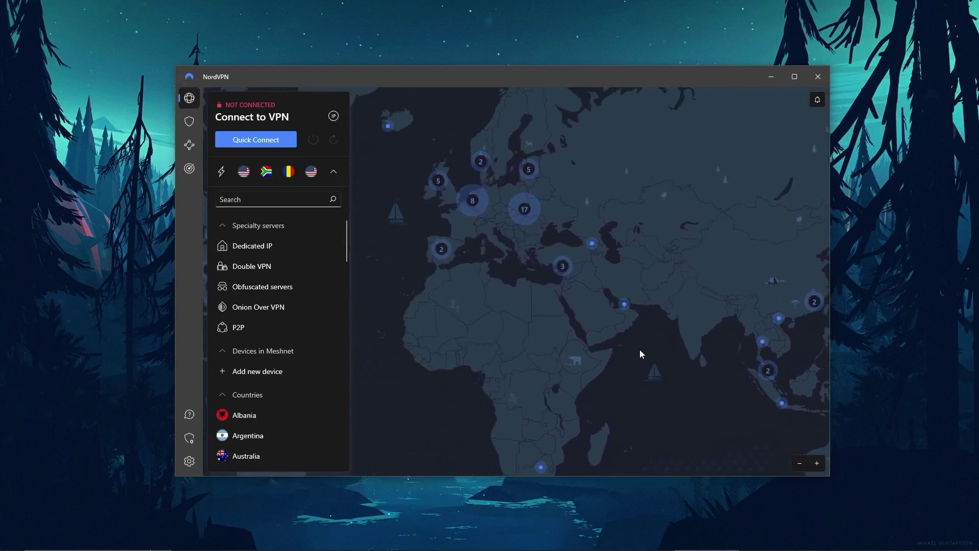
scroll(524, 218, "up", 3)
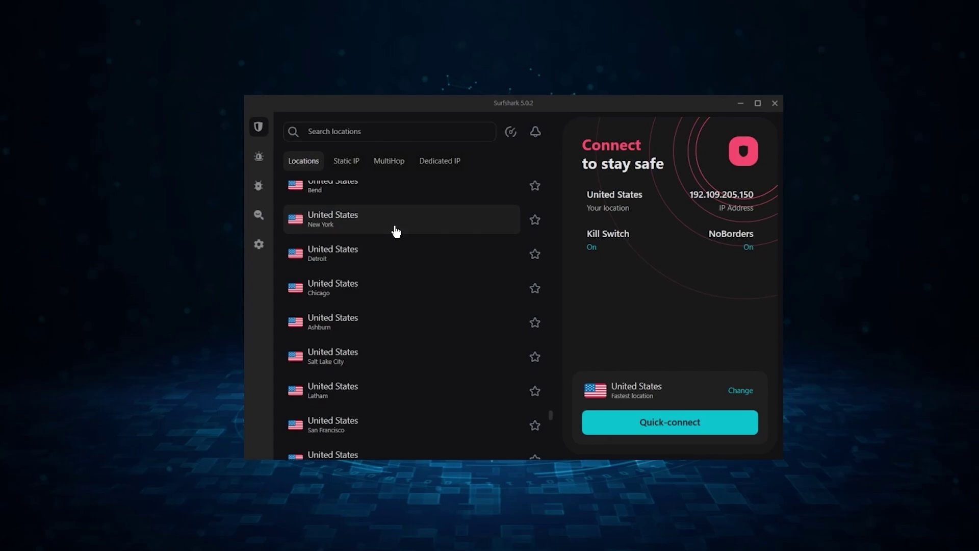
left_click(396, 231)
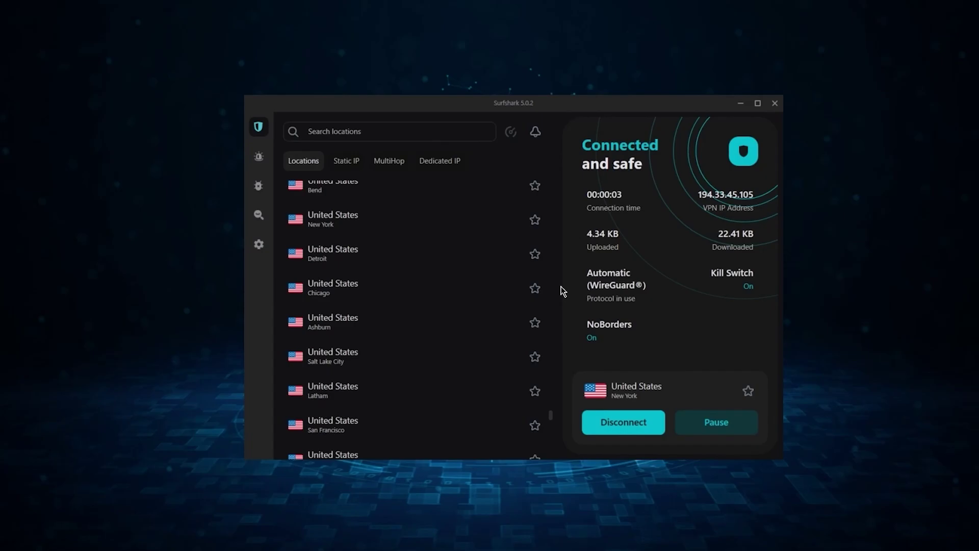
left_click(260, 243)
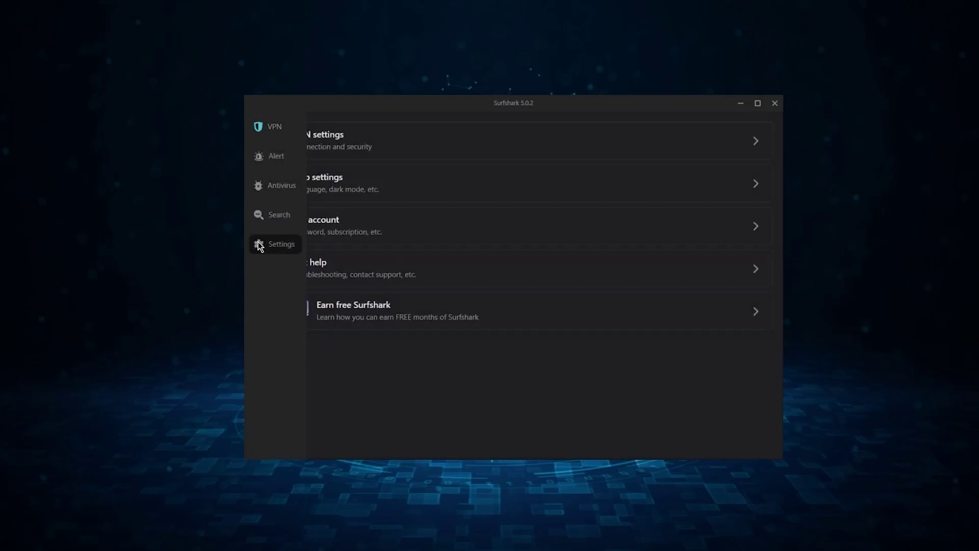
left_click(348, 139)
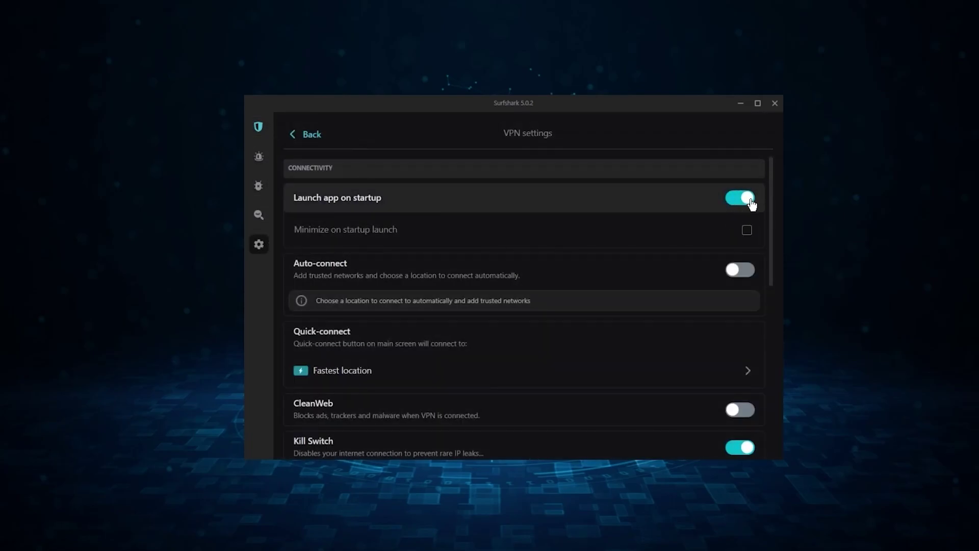
scroll(528, 395, "down", 5)
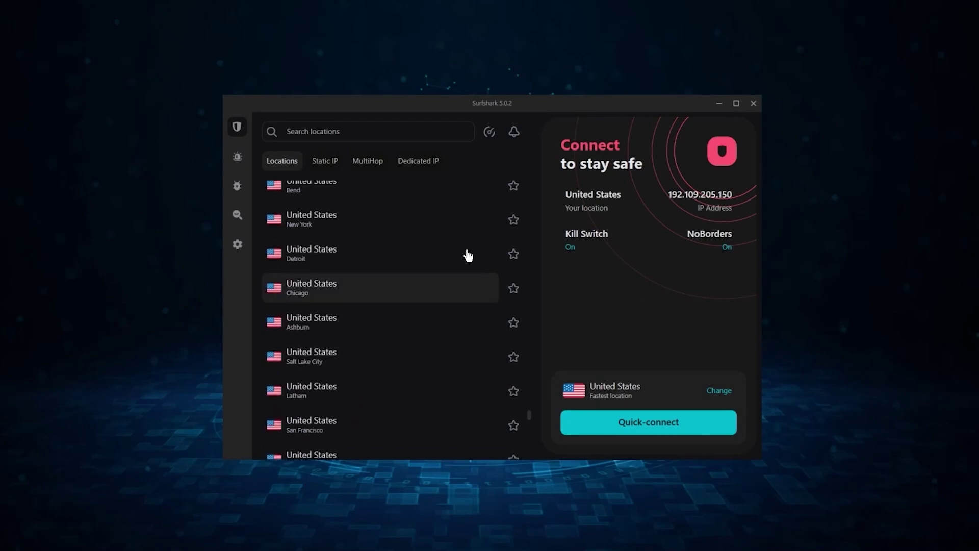
left_click(373, 230)
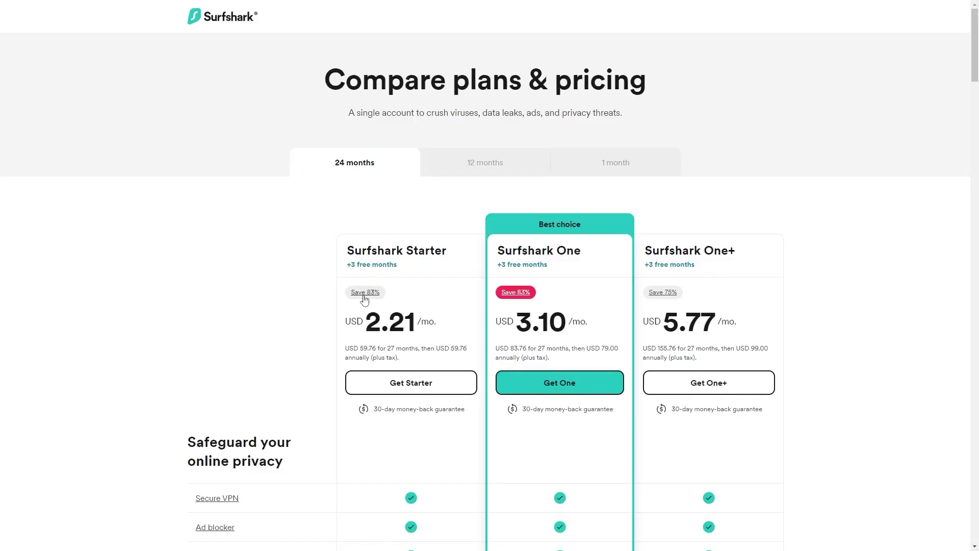
Choose Get Starter for Surfshark Starter, reaching the USD 66.33 checkout with 3freemonths.
left_click(391, 388)
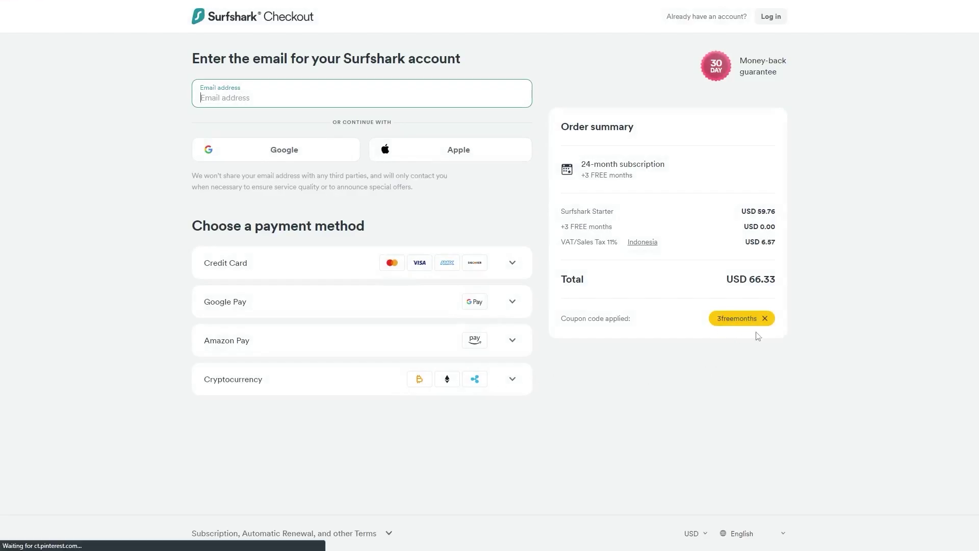